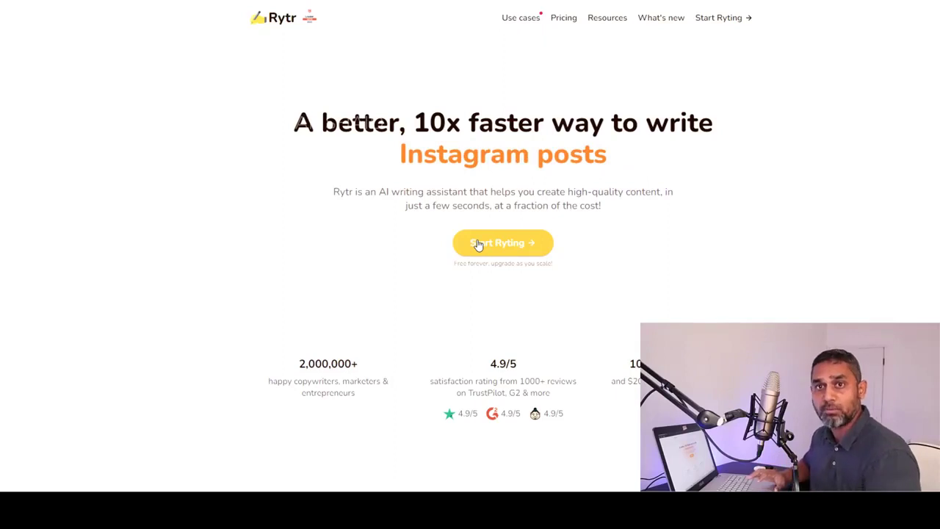
Start the Rytr sign-up with the email option and switch to the browser window that is already signed in
{"action": "left_click", "coordinate": [477, 244]}
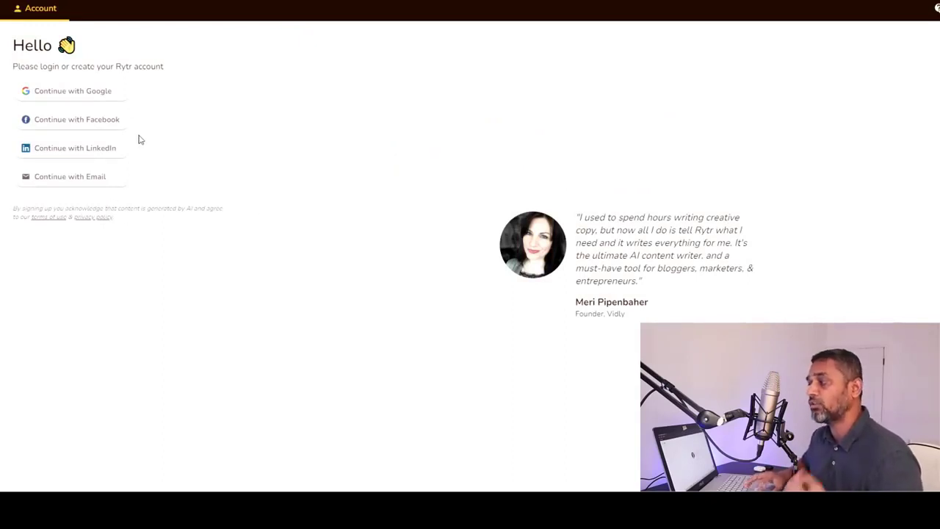
{"action": "left_click", "coordinate": [81, 184]}
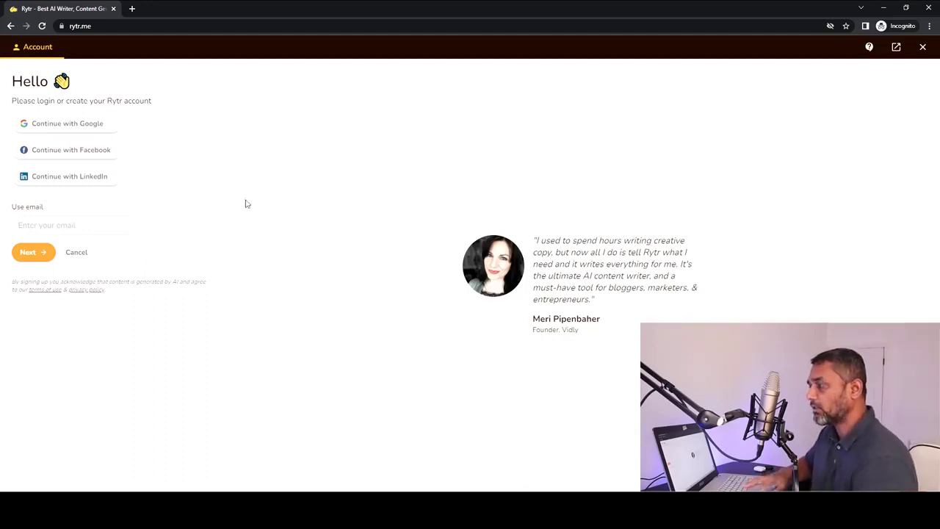
{"action": "left_click", "coordinate": [882, 13]}
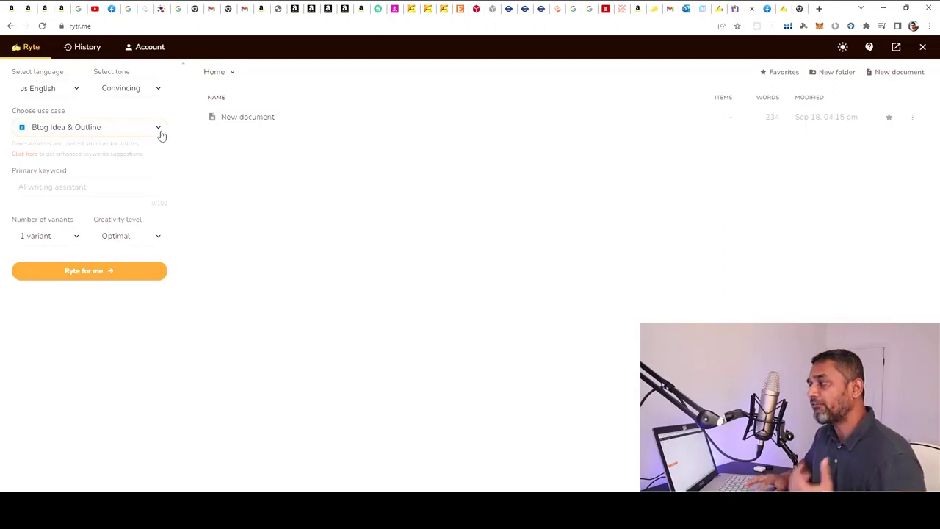
Look through the available output languages, leaving US English selected
{"action": "left_click", "coordinate": [79, 88]}
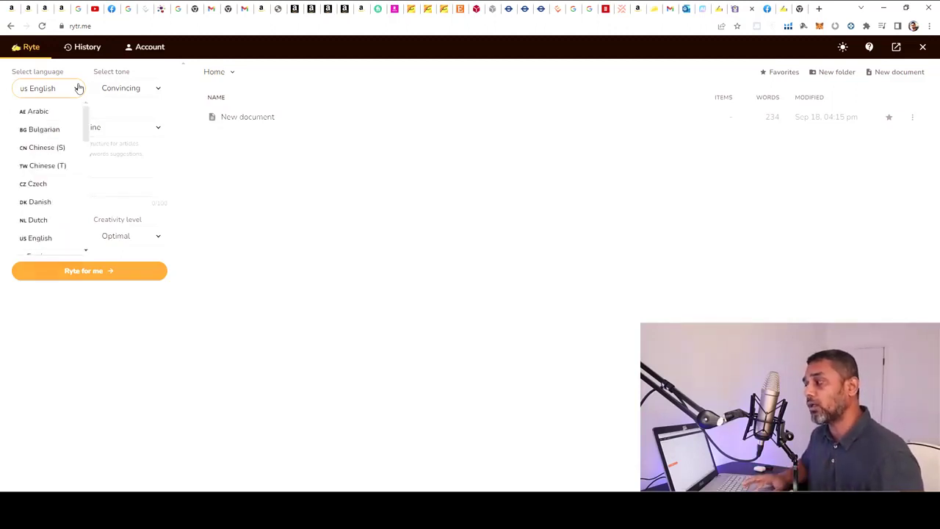
{"action": "left_click", "coordinate": [79, 88]}
{"action": "left_click", "coordinate": [80, 88]}
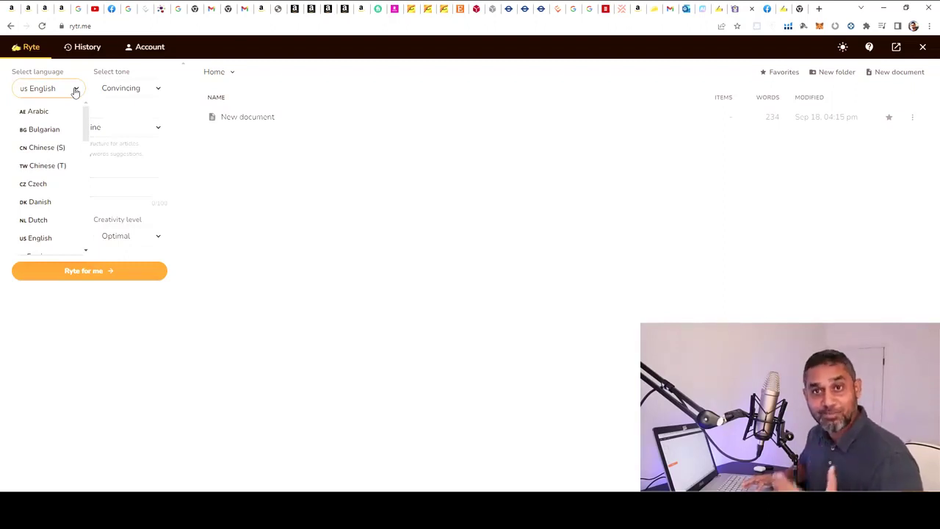
{"action": "left_click", "coordinate": [177, 128]}
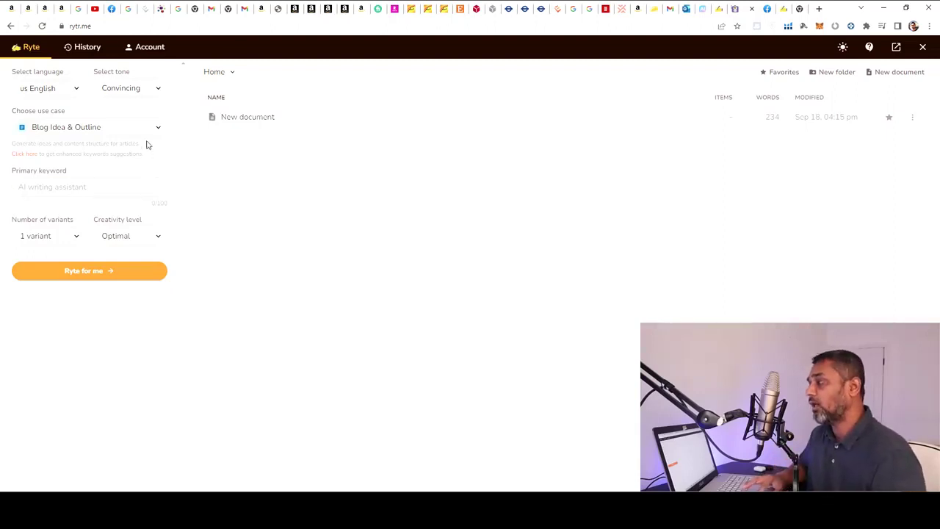
Set the use case to Blog Section Writing
{"action": "left_click", "coordinate": [156, 130]}
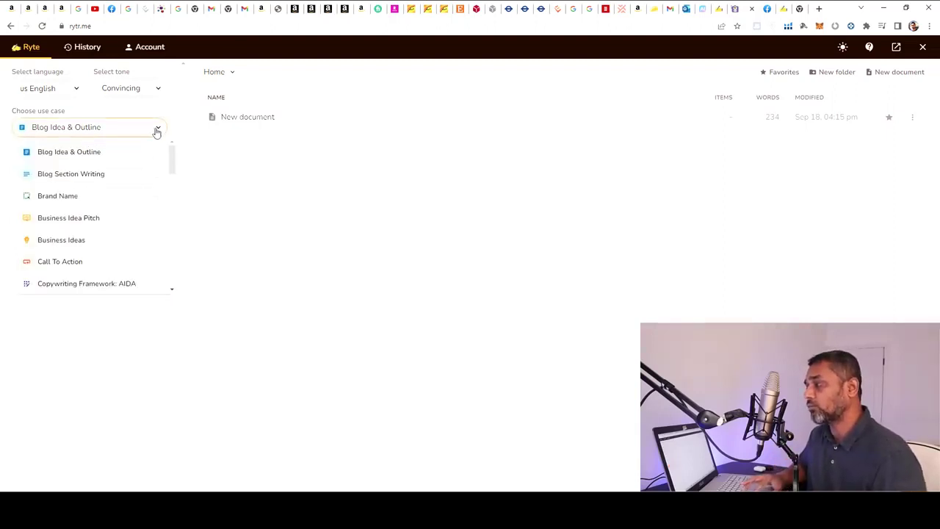
{"action": "left_click", "coordinate": [158, 171]}
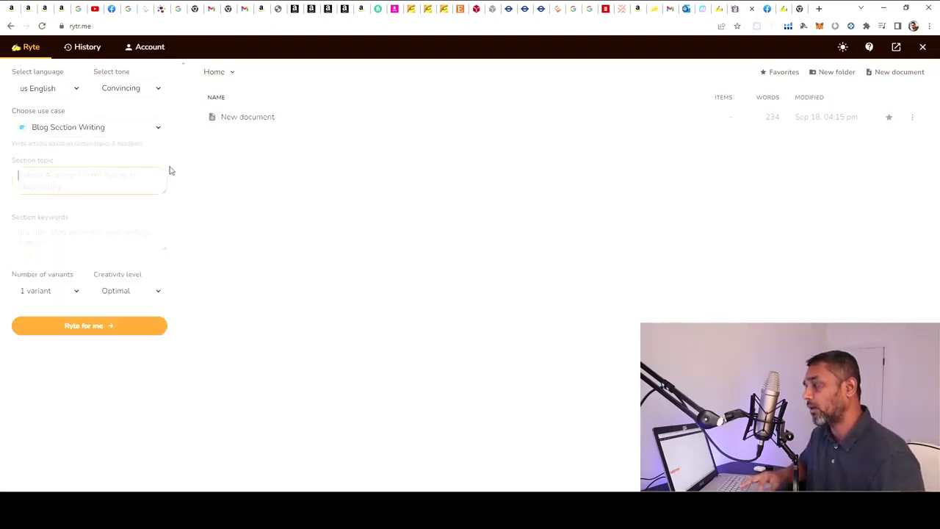
{"action": "left_click", "coordinate": [153, 129]}
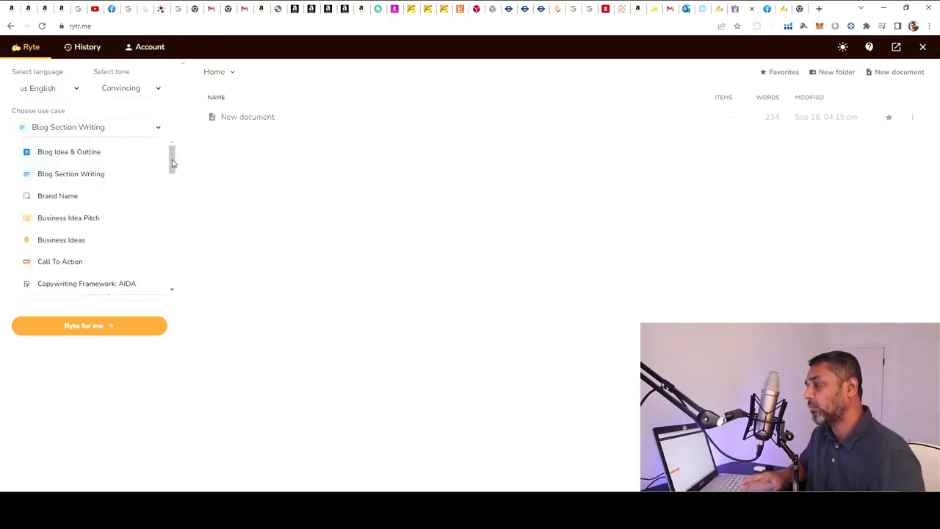
{"action": "left_click", "coordinate": [182, 167]}
{"action": "left_click", "coordinate": [155, 131]}
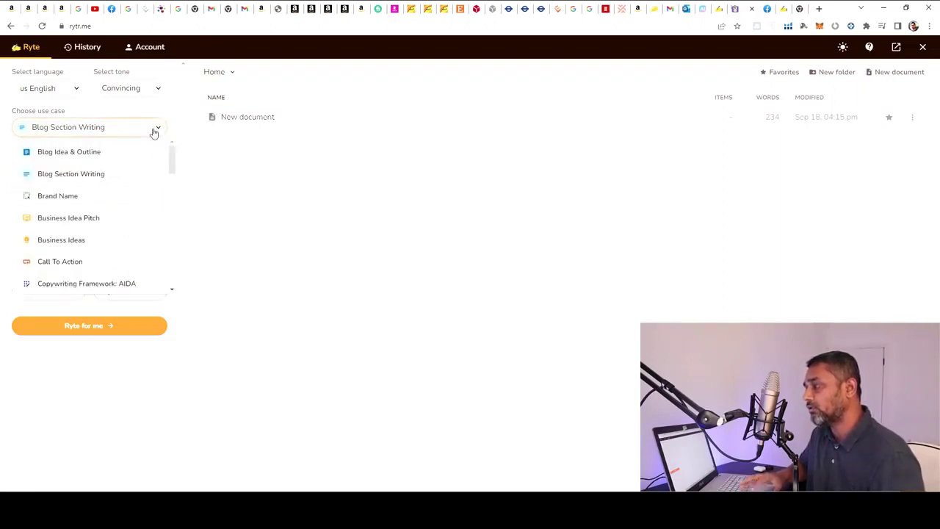
{"action": "left_click", "coordinate": [177, 175]}
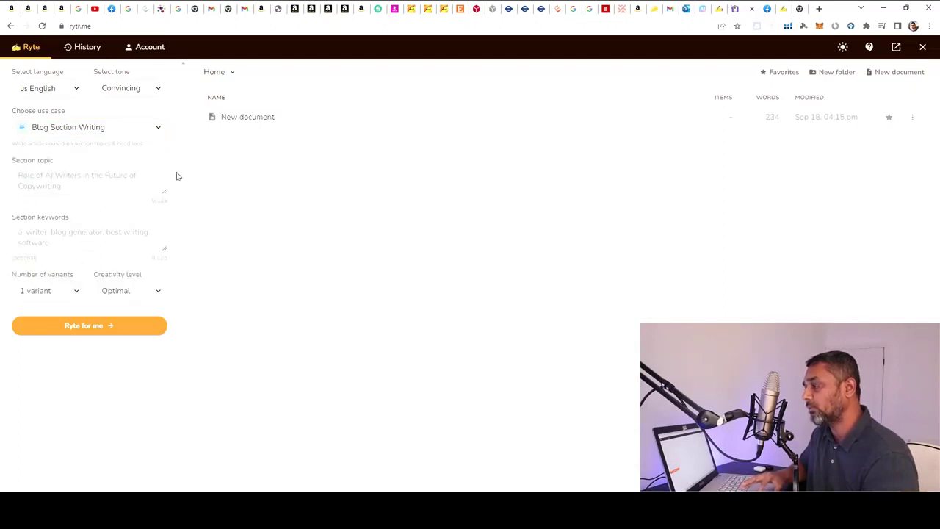
Browse the list of use cases and set the use case to Blog Idea & Outline
{"action": "left_click", "coordinate": [158, 130]}
{"action": "left_click_drag", "start_coordinate": [174, 161], "coordinate": [174, 203]}
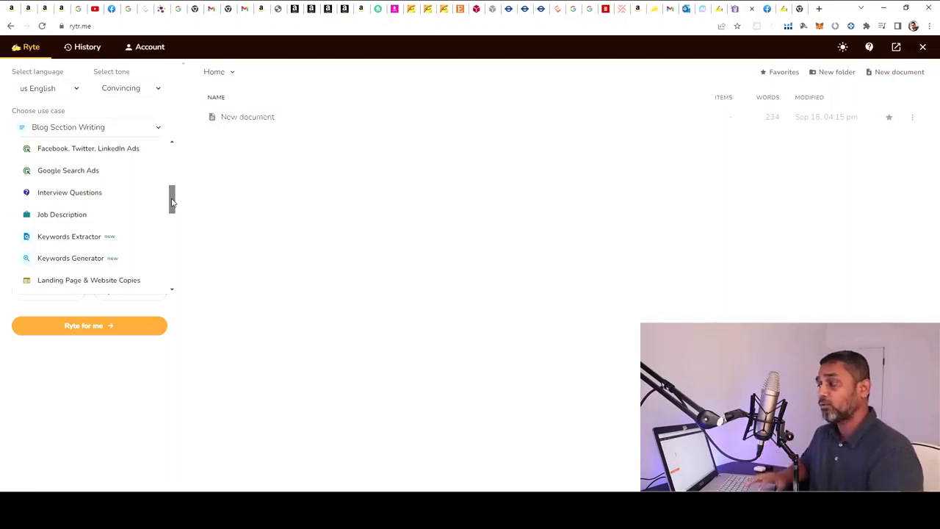
{"action": "left_click_drag", "start_coordinate": [172, 202], "coordinate": [173, 209]}
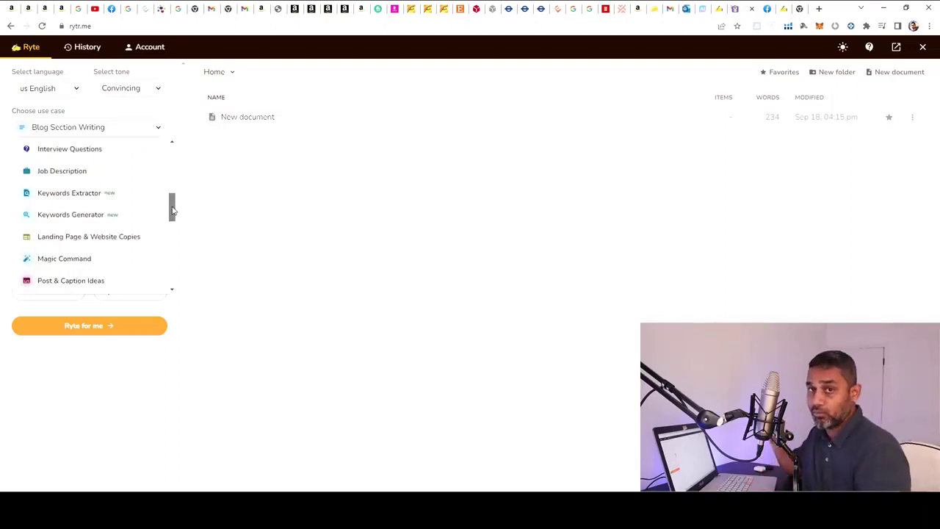
{"action": "left_click_drag", "start_coordinate": [173, 210], "coordinate": [176, 223]}
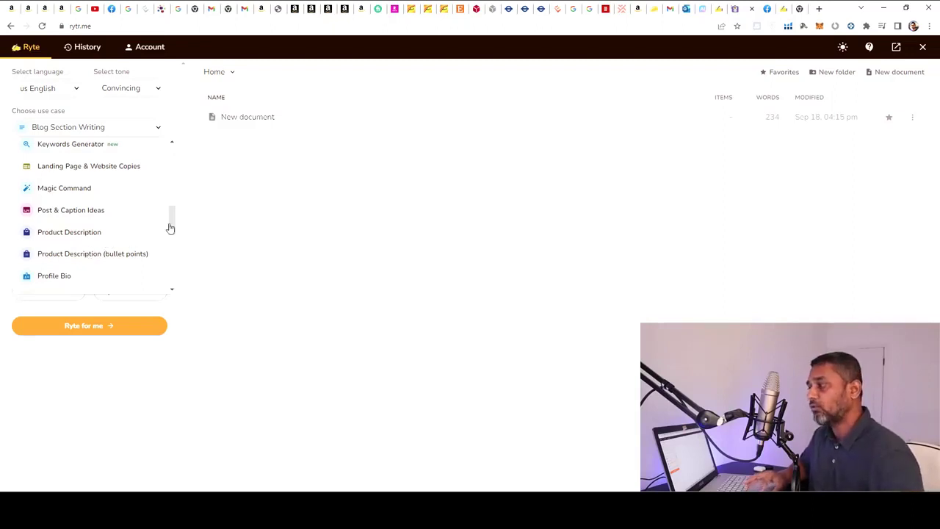
{"action": "left_click_drag", "start_coordinate": [172, 217], "coordinate": [175, 141]}
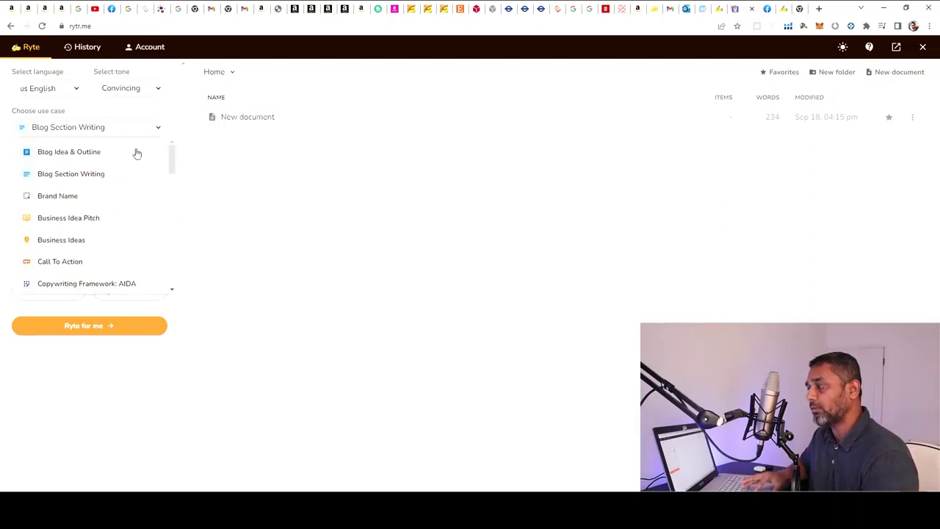
{"action": "left_click", "coordinate": [94, 154]}
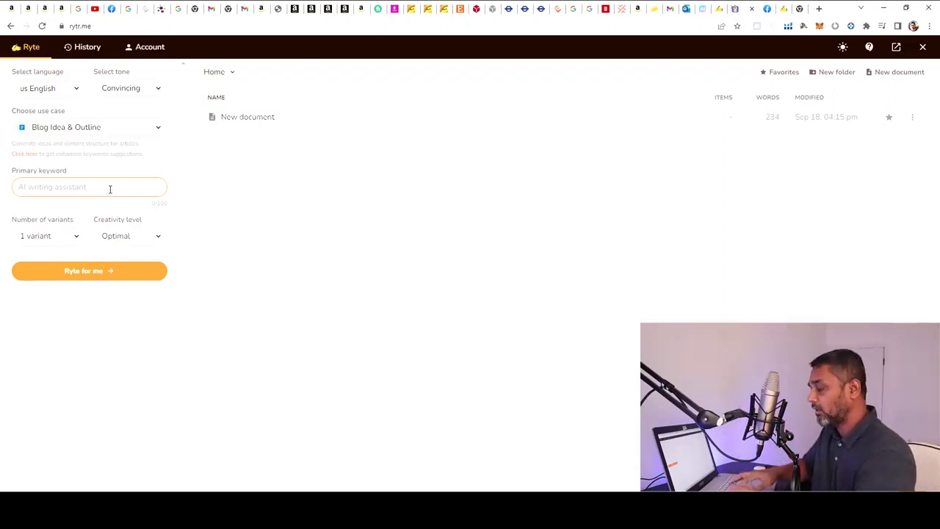
Enter "garlic press" as the primary keyword for the blog outline
{"action": "type", "text": "ga"}
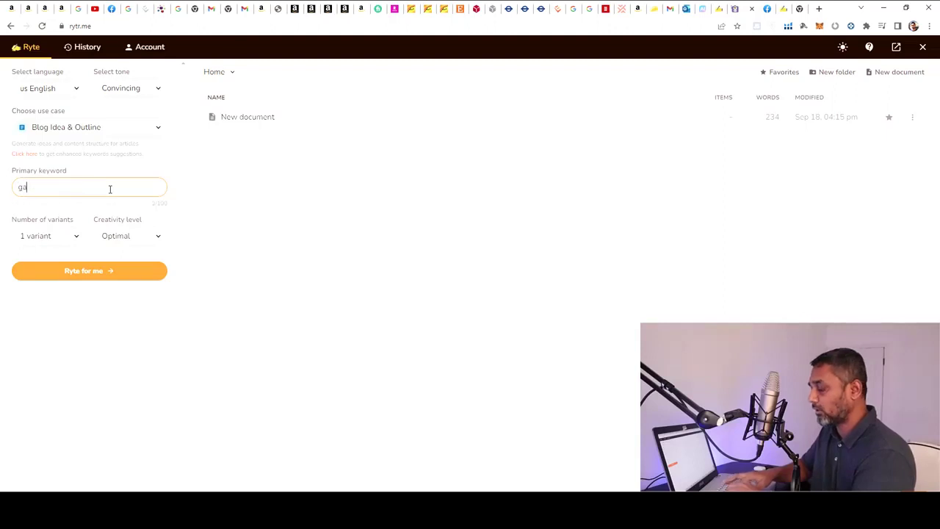
{"action": "type", "text": "rloc"}
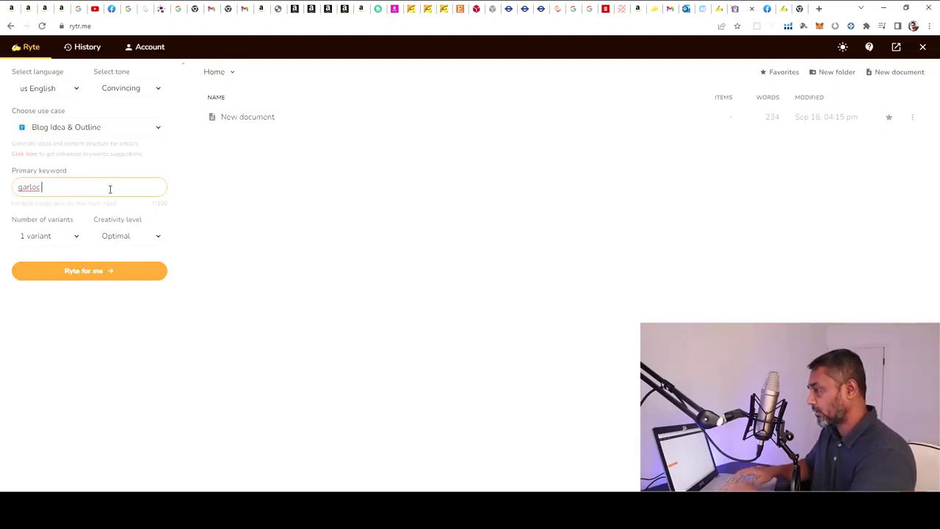
{"action": "key", "text": "BackSpace"}
{"action": "key", "text": "BackSpace"}
{"action": "key", "text": "BackSpace"}
{"action": "type", "text": "lic p"}
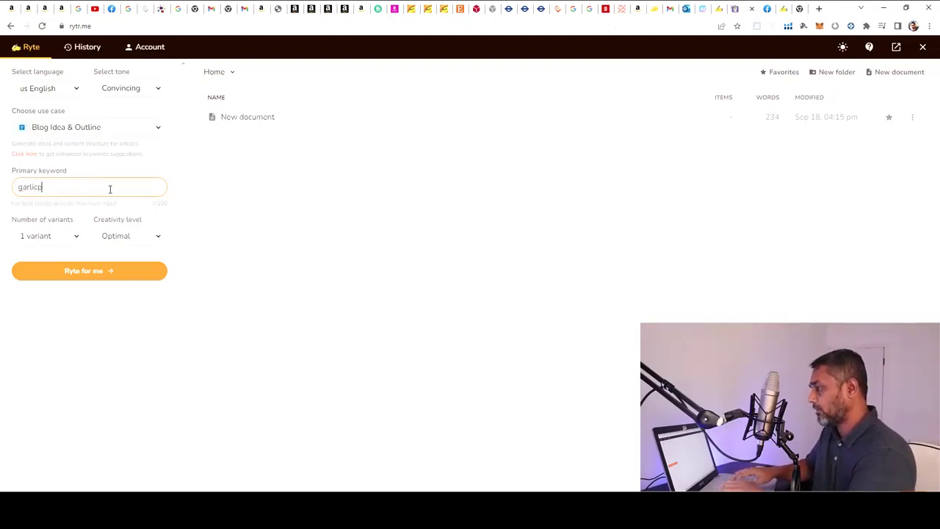
{"action": "key", "text": "BackSpace"}
{"action": "type", "text": "pro"}
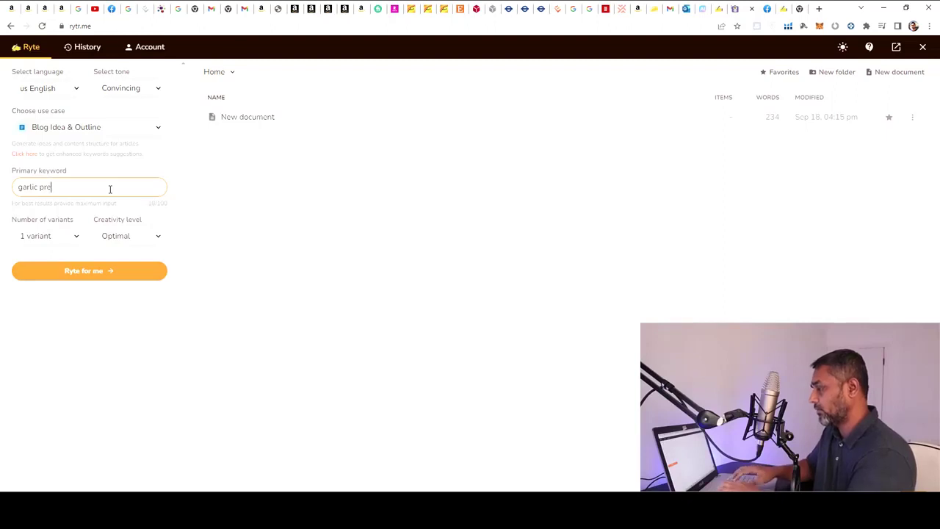
{"action": "type", "text": "ss"}
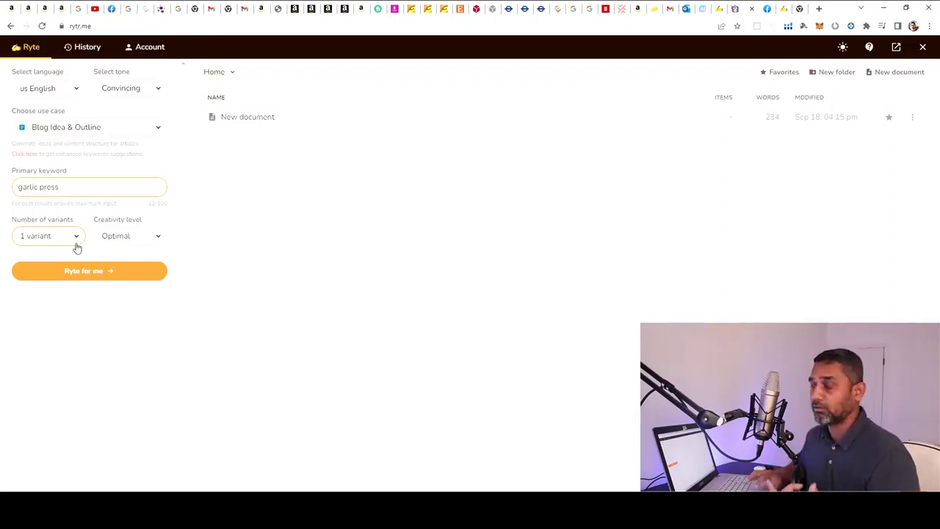
Generate the garlic press blog outline in 3 variants with the creativity level set to Medium
{"action": "left_click", "coordinate": [79, 245]}
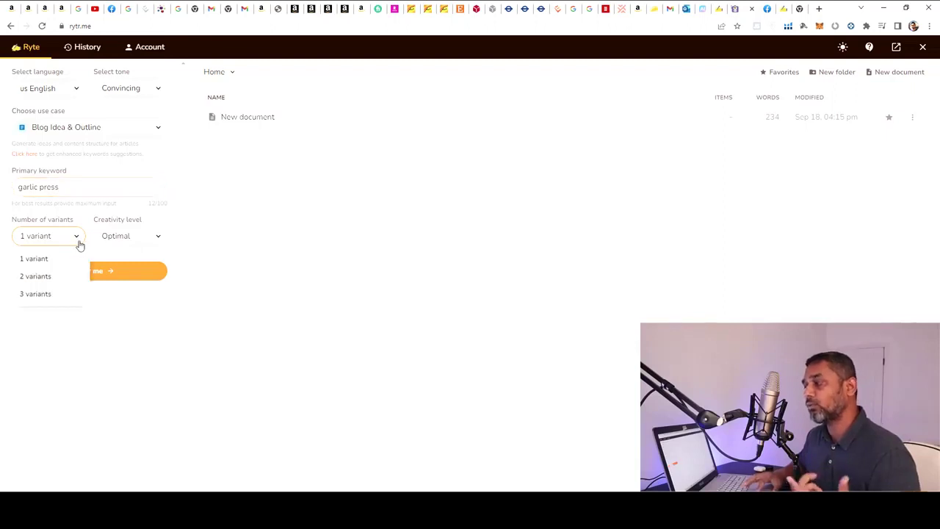
{"action": "left_click", "coordinate": [45, 300]}
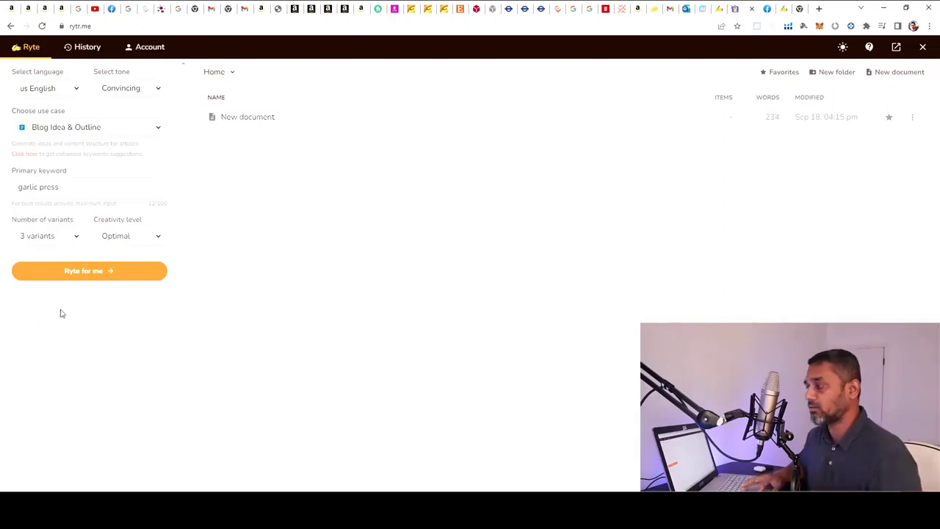
{"action": "left_click", "coordinate": [158, 241]}
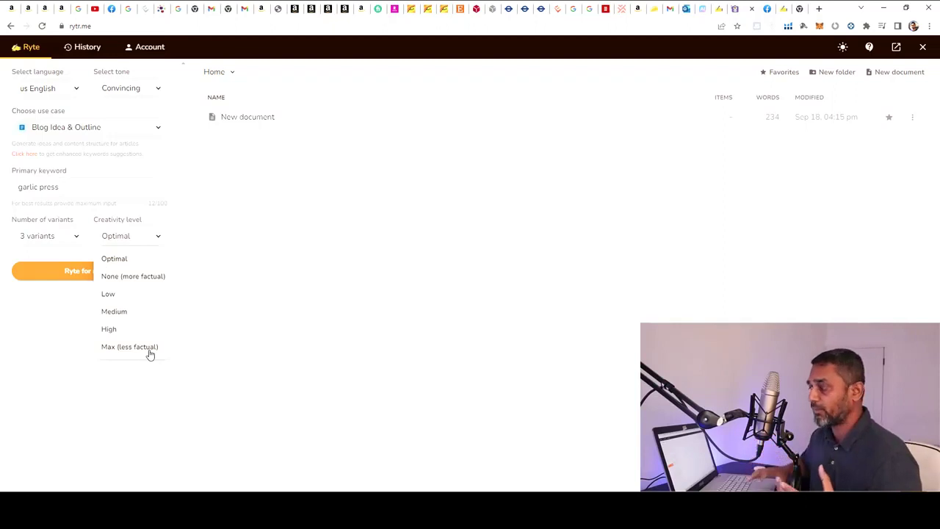
{"action": "left_click", "coordinate": [124, 313]}
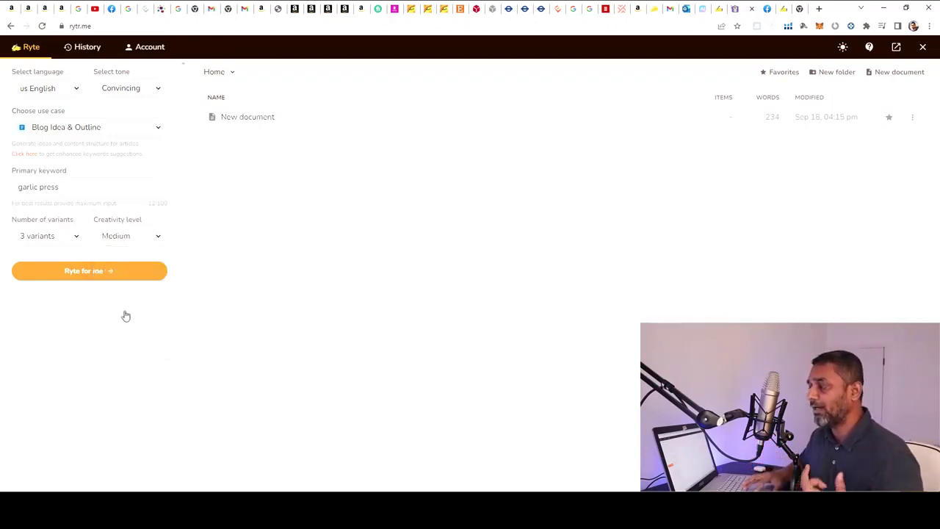
{"action": "left_click", "coordinate": [100, 276]}
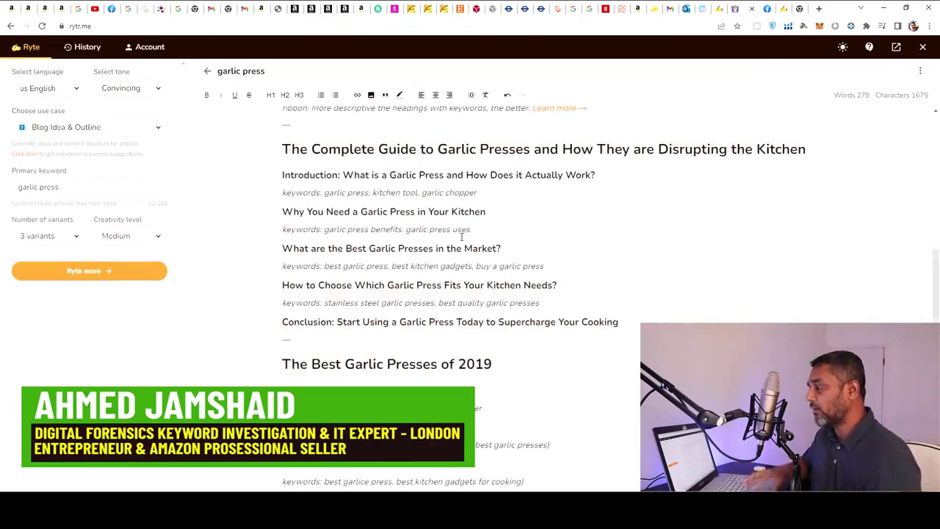
Delete the SEO tip paragraph and the dash separator beneath the first outline's conclusion heading
{"action": "left_click_drag", "start_coordinate": [896, 290], "coordinate": [893, 243]}
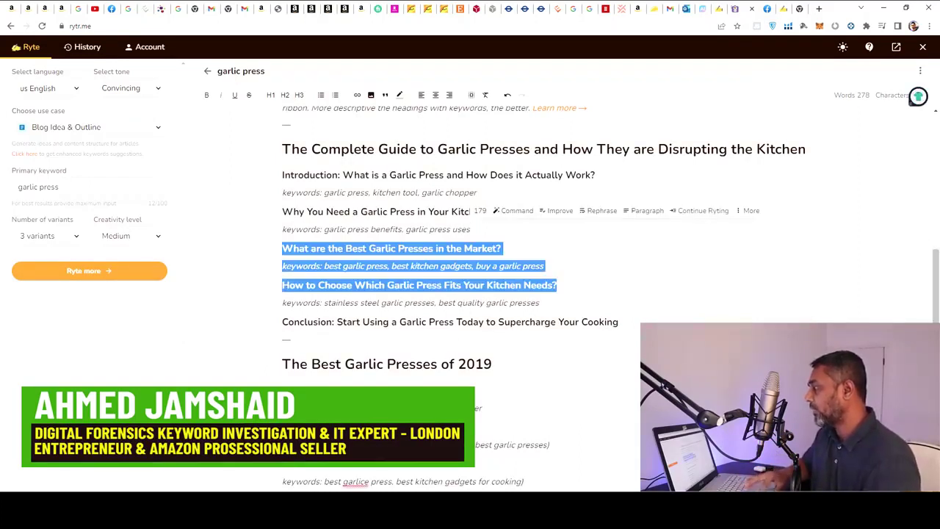
{"action": "left_click", "coordinate": [898, 326]}
{"action": "left_click_drag", "start_coordinate": [937, 302], "coordinate": [938, 225]}
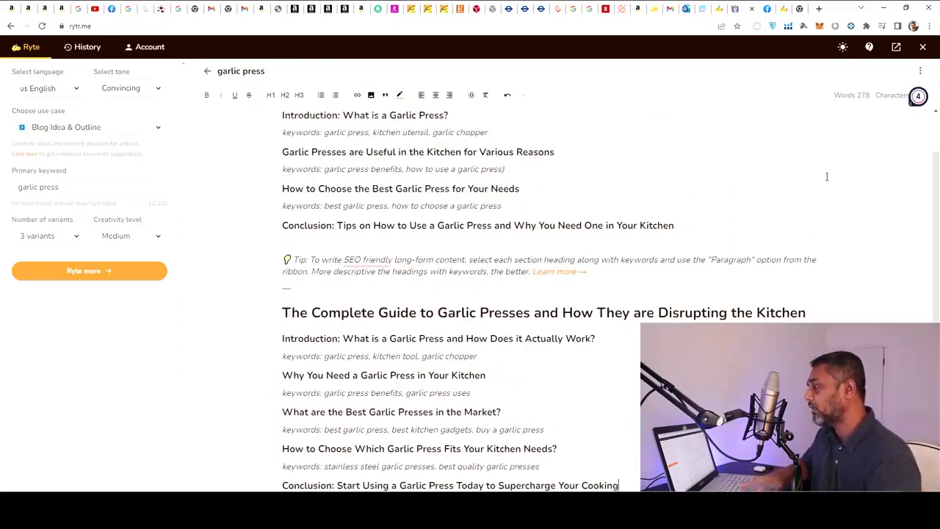
{"action": "left_click_drag", "start_coordinate": [916, 248], "coordinate": [924, 208]}
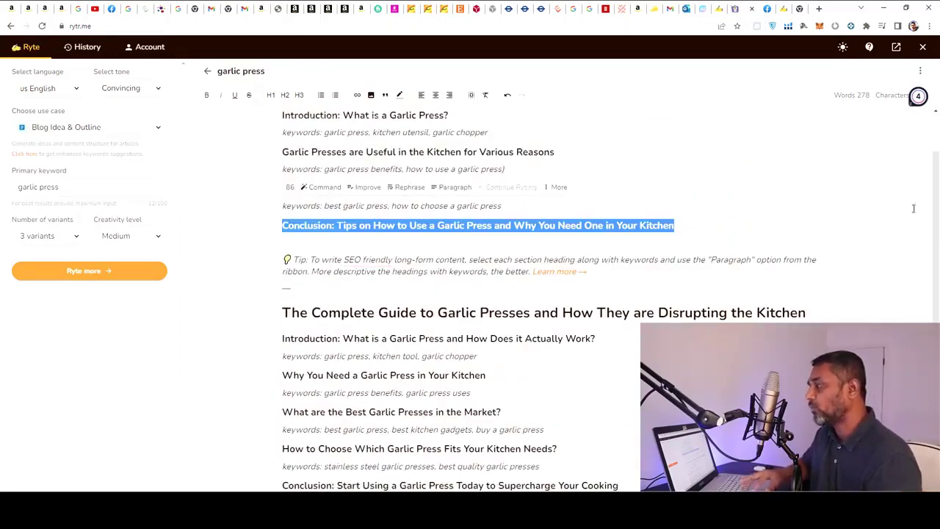
{"action": "left_click", "coordinate": [865, 203]}
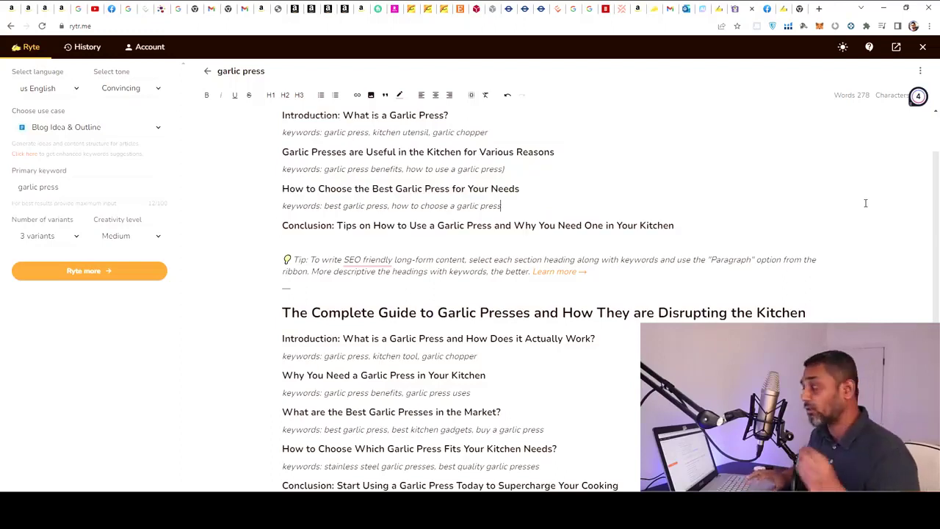
{"action": "left_click", "coordinate": [276, 261]}
{"action": "left_click_drag", "start_coordinate": [371, 260], "coordinate": [601, 279]}
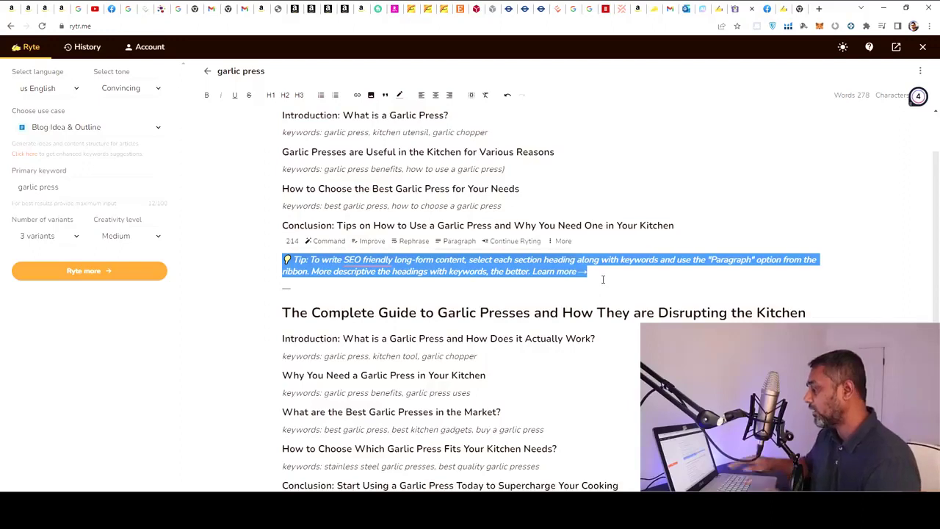
{"action": "key", "text": "BackSpace"}
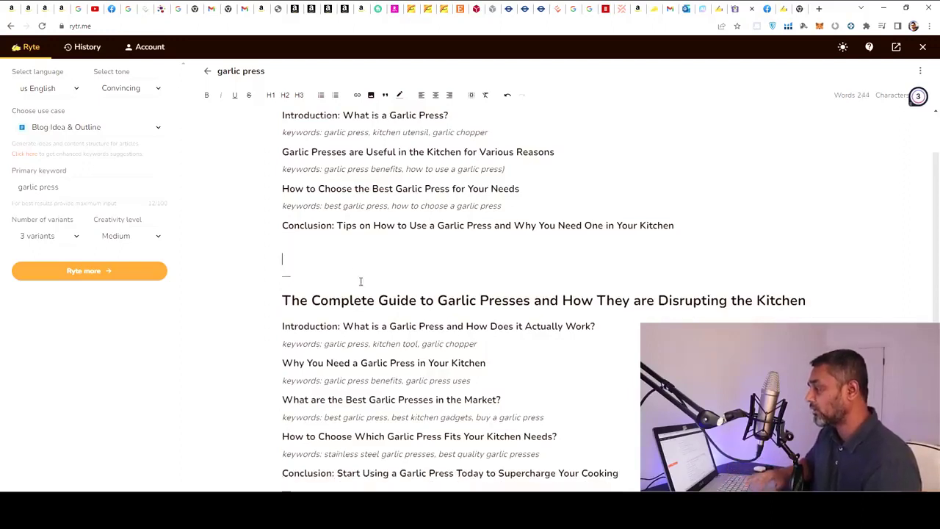
{"action": "key", "text": "BackSpace"}
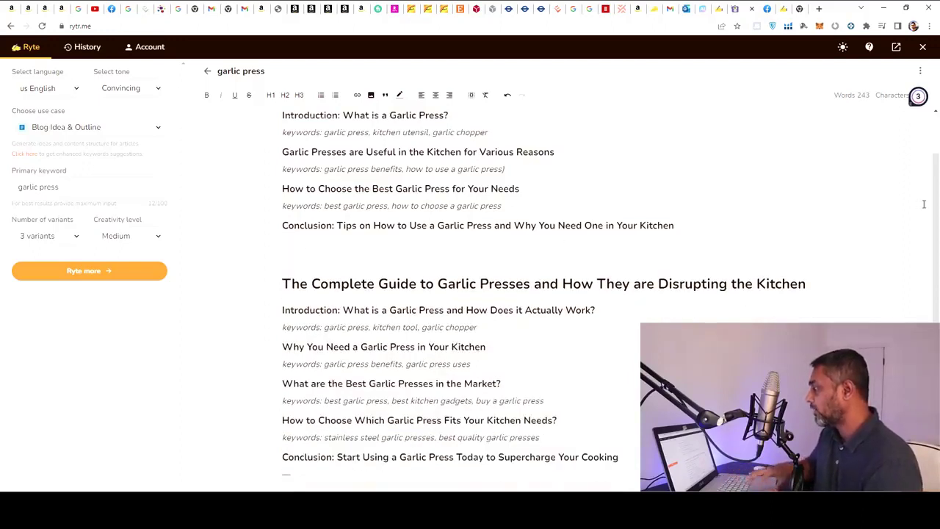
Rephrase the first outline's title, "The Complete Guide to Garlic Presses and How They Can Make Your Cooking More Flavorful"
{"action": "scroll", "coordinate": [351, 149], "scroll_direction": "up", "scroll_amount": 1}
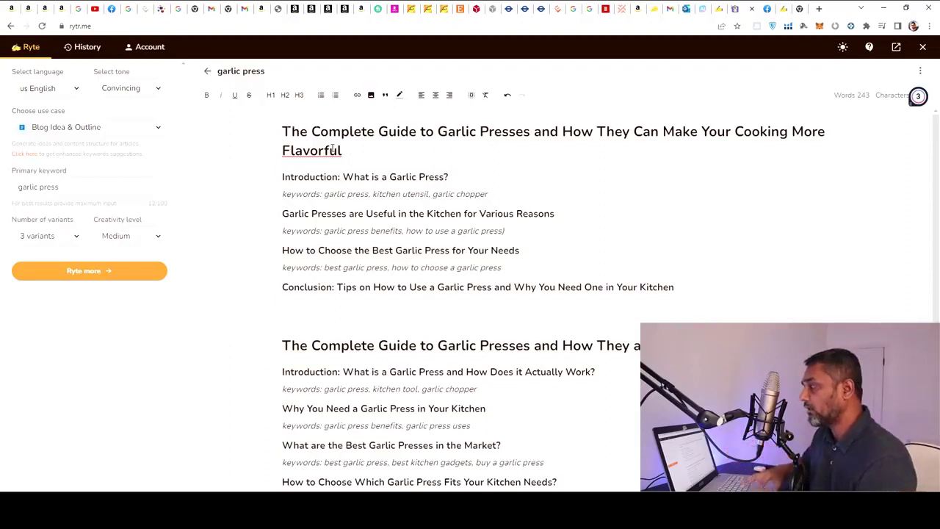
{"action": "left_click_drag", "start_coordinate": [344, 152], "coordinate": [279, 147]}
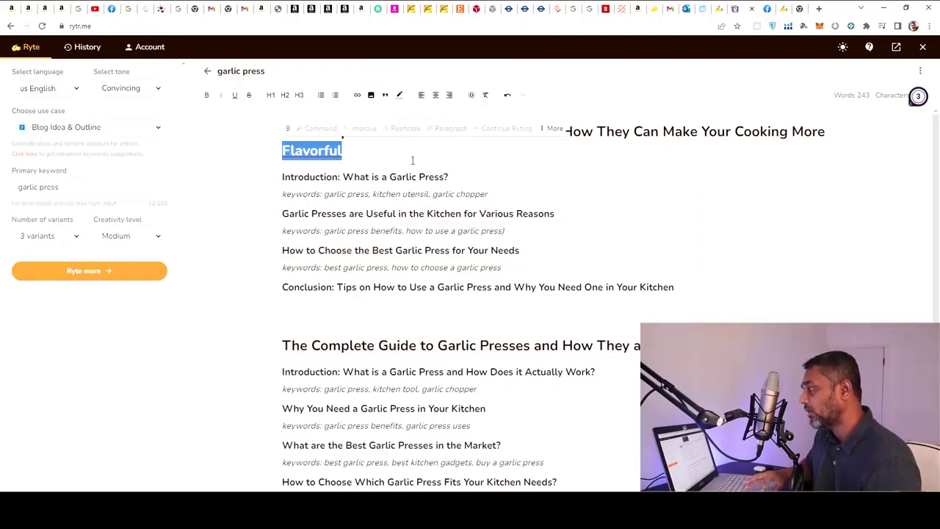
{"action": "left_click", "coordinate": [463, 167]}
{"action": "triple_click", "coordinate": [350, 155]}
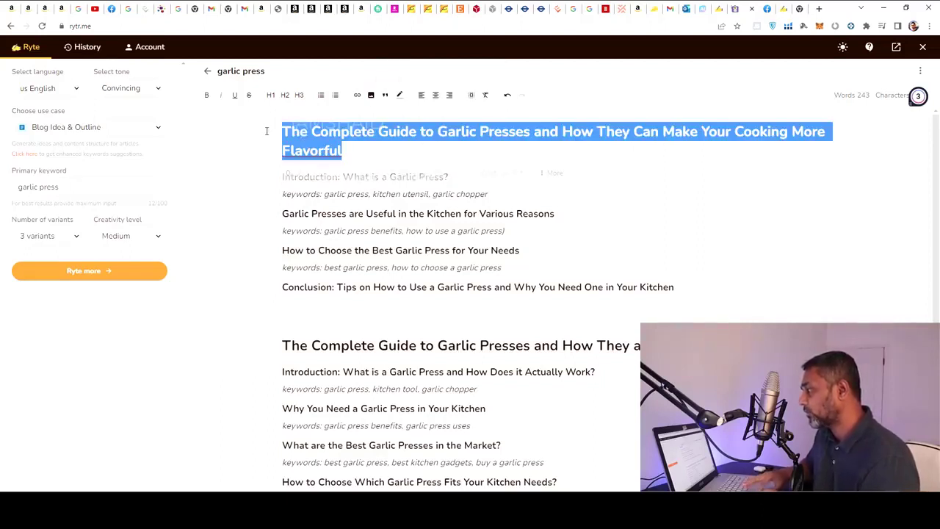
{"action": "left_click", "coordinate": [407, 174]}
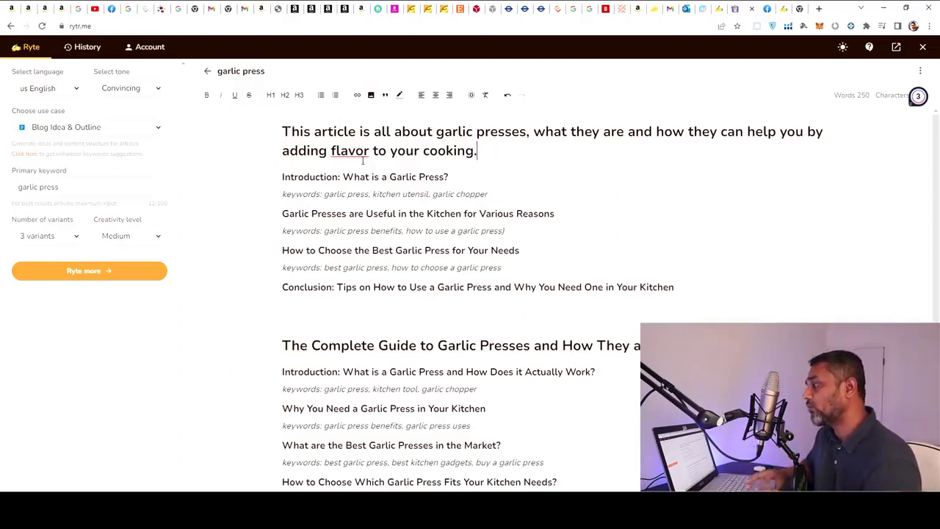
Select the word "flavor" in the first outline's title and look through the additional AI text operations
{"action": "left_click_drag", "start_coordinate": [370, 151], "coordinate": [330, 151]}
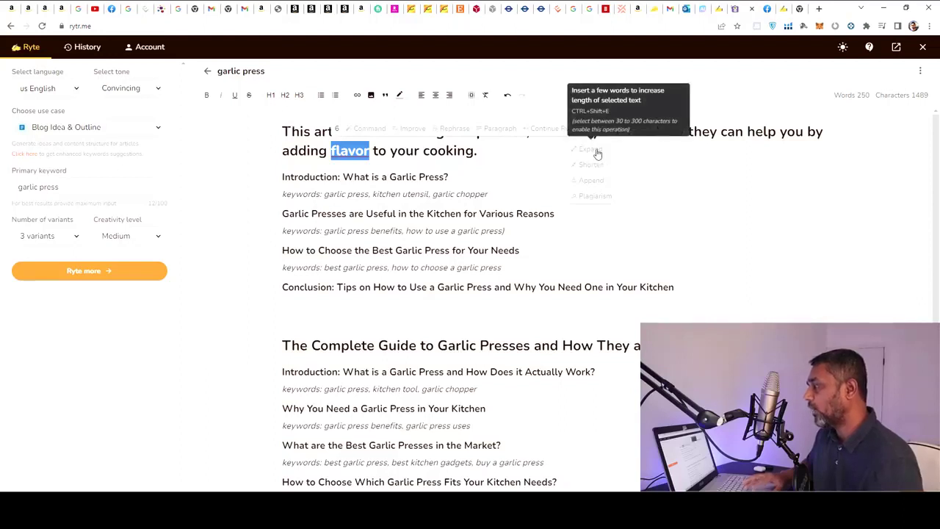
{"action": "left_click", "coordinate": [523, 174]}
{"action": "left_click", "coordinate": [342, 251]}
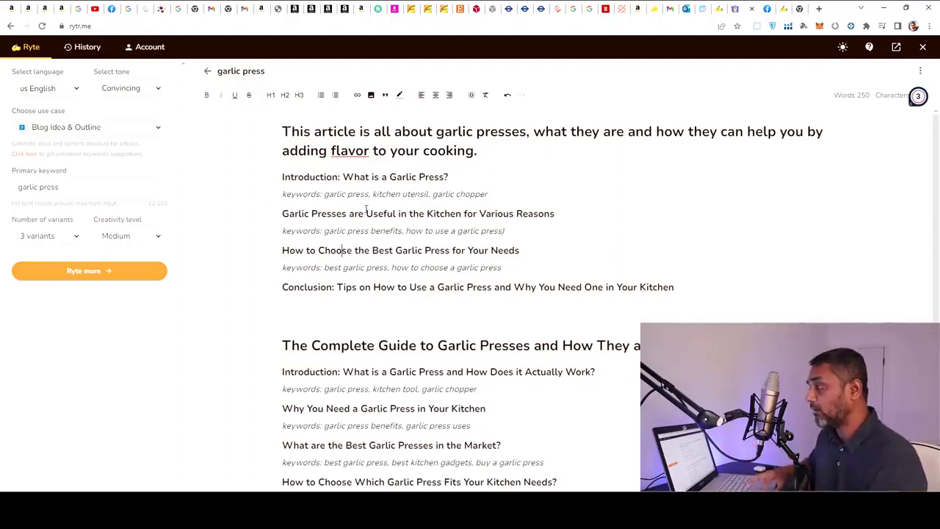
Remove the "keywords:" labels from the first outline's keyword lines and the "Conclusion:" prefix from its last heading
{"action": "left_click", "coordinate": [326, 194]}
{"action": "key", "text": "BackSpace"}
{"action": "key", "text": "BackSpace"}
{"action": "key", "text": "BackSpace"}
{"action": "key", "text": "BackSpace"}
{"action": "key", "text": "BackSpace"}
{"action": "key", "text": "BackSpace"}
{"action": "key", "text": "BackSpace"}
{"action": "key", "text": "BackSpace"}
{"action": "key", "text": "BackSpace"}
{"action": "key", "text": "BackSpace"}
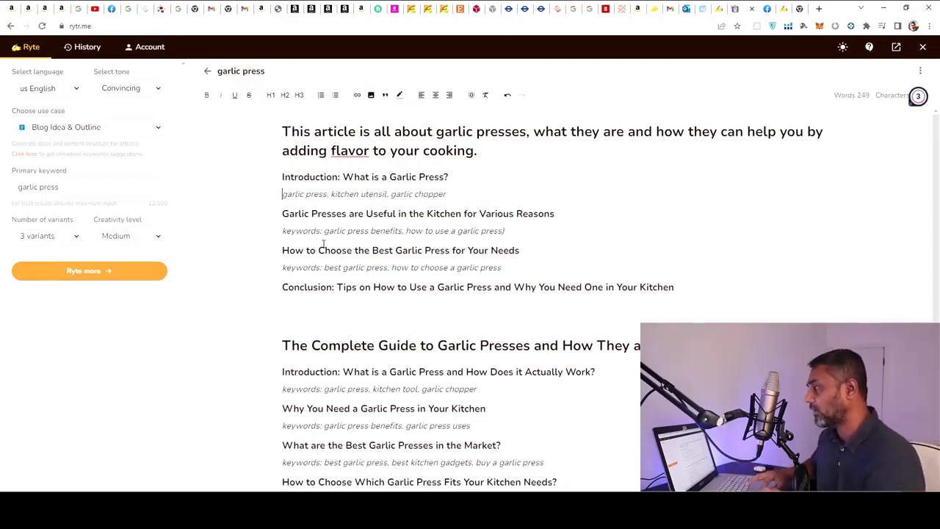
{"action": "left_click_drag", "start_coordinate": [324, 230], "coordinate": [281, 231]}
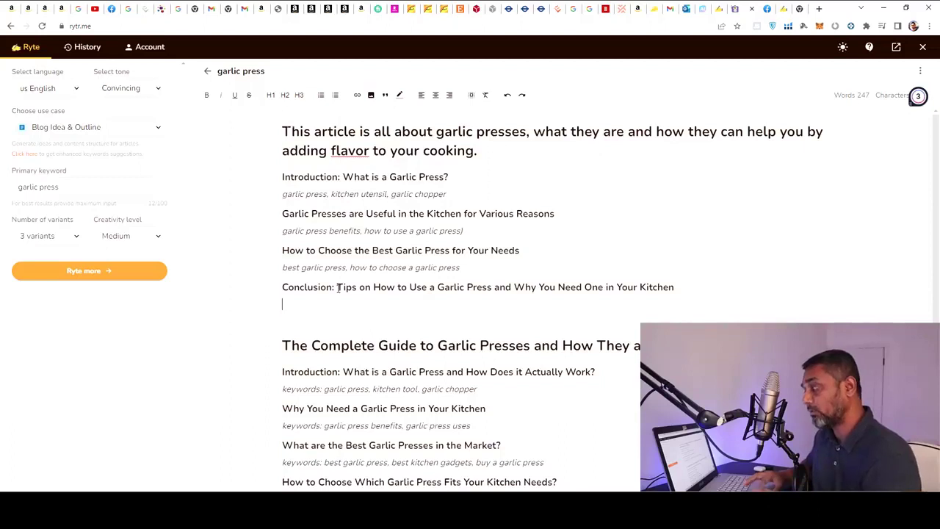
{"action": "left_click_drag", "start_coordinate": [339, 288], "coordinate": [282, 288]}
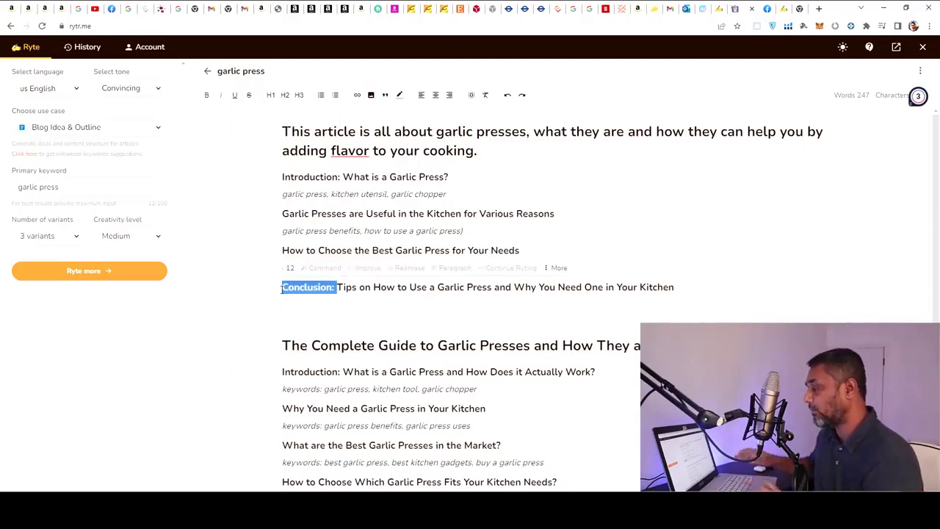
{"action": "key", "text": "BackSpace"}
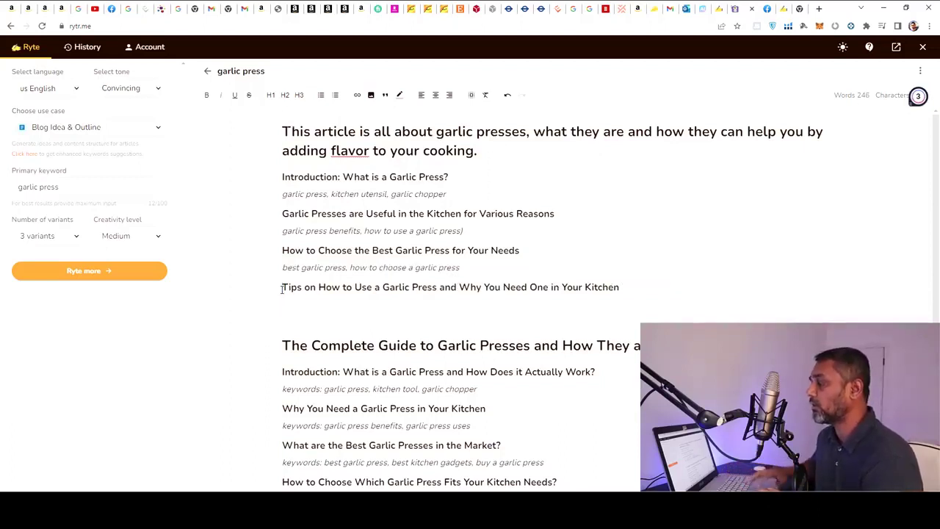
Generate a paragraph from the heading "Tips on How to Use a Garlic Press and Why You Need One in Your Kitchen" and delete the extra blank line beneath it
{"action": "left_click_drag", "start_coordinate": [283, 287], "coordinate": [623, 282]}
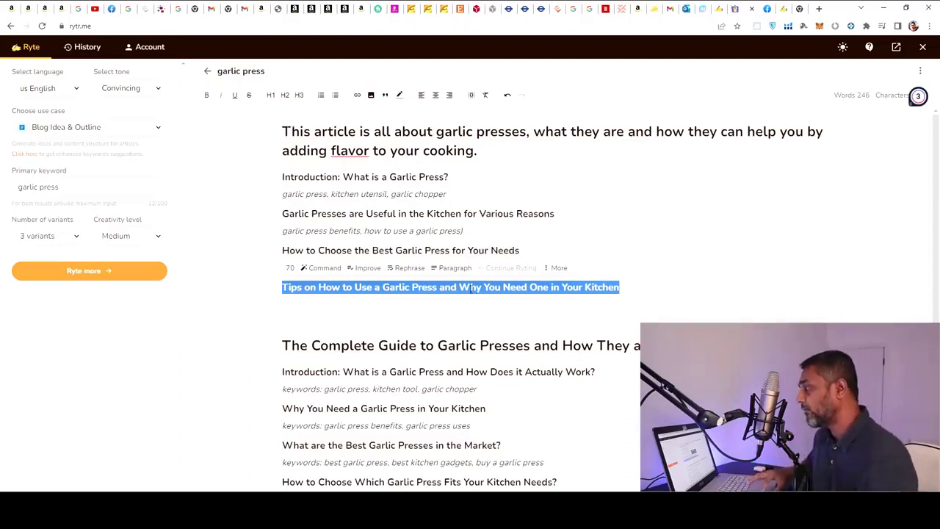
{"action": "left_click", "coordinate": [455, 269]}
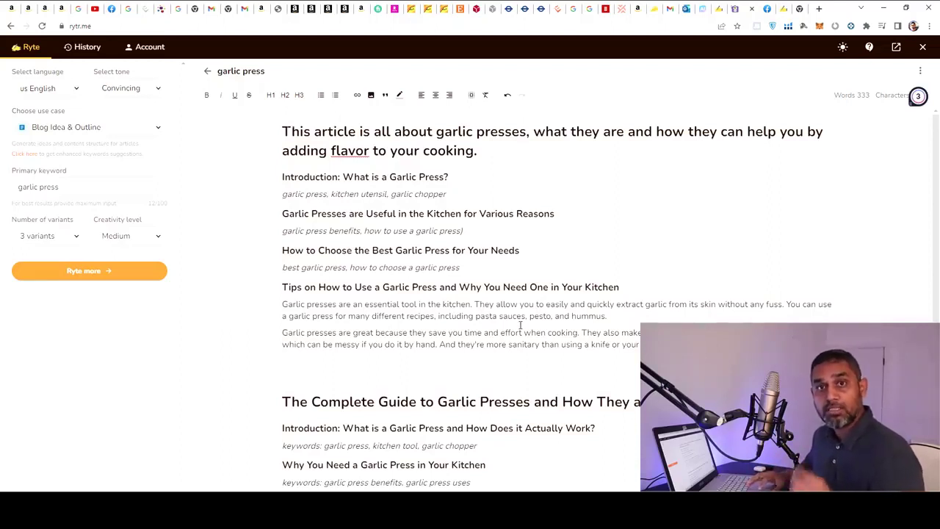
{"action": "left_click", "coordinate": [445, 353]}
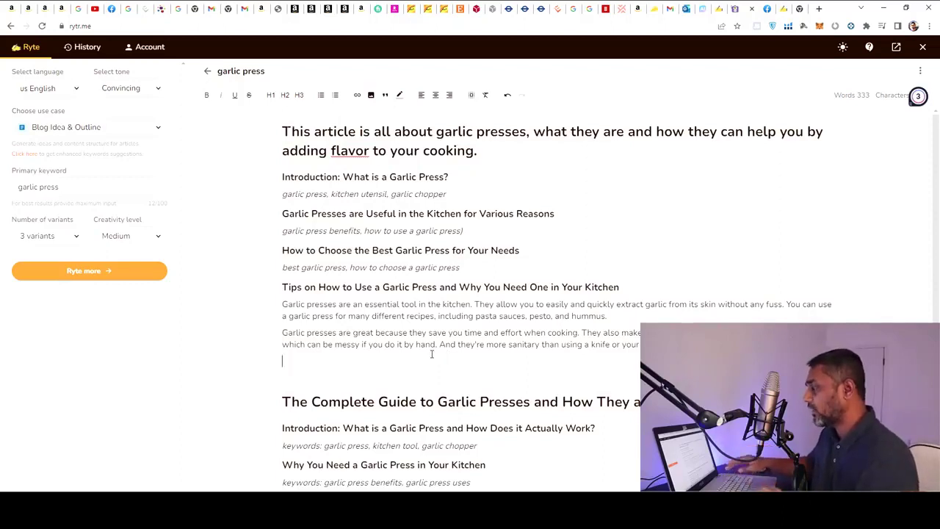
{"action": "key", "text": "Delete"}
Shorten the third outline's title to "The Best Garlic Presses" by removing "of 2019"
{"action": "scroll", "coordinate": [473, 358], "scroll_direction": "down", "scroll_amount": 3}
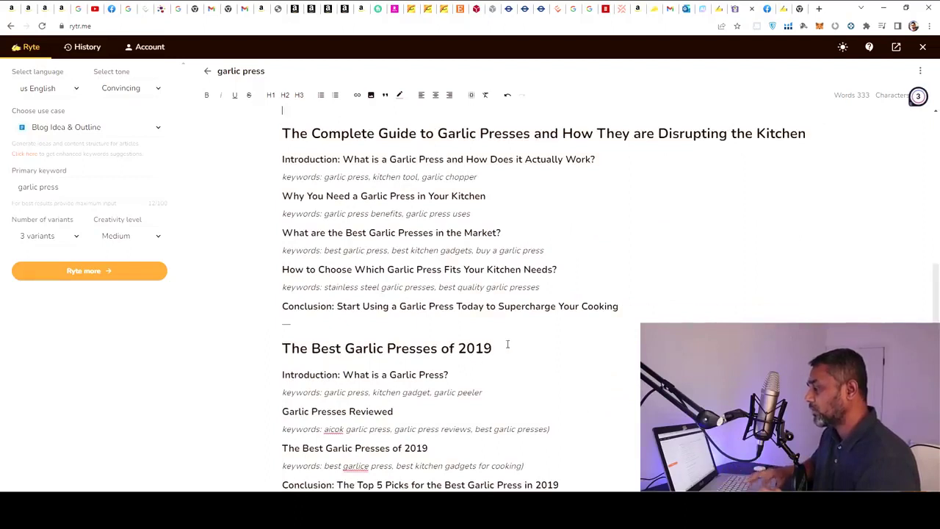
{"action": "left_click_drag", "start_coordinate": [506, 346], "coordinate": [169, 346]}
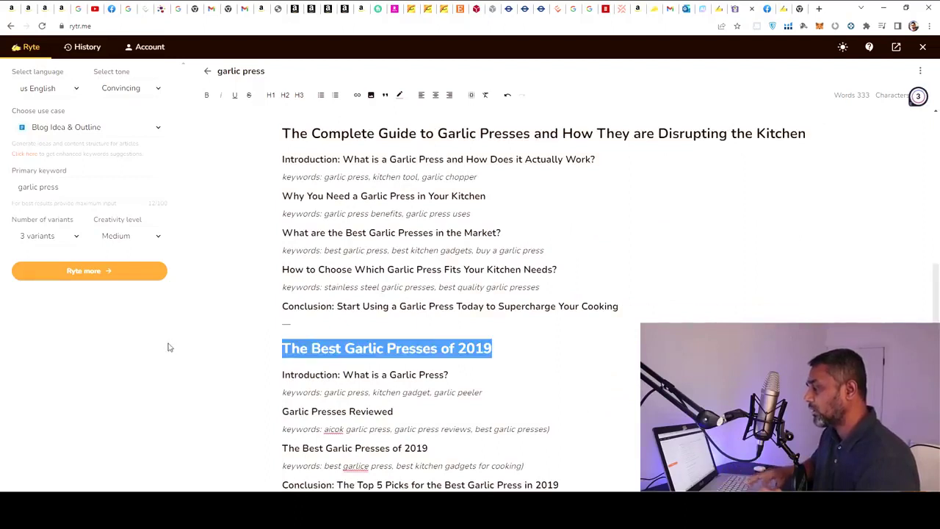
{"action": "left_click", "coordinate": [311, 348]}
{"action": "left_click", "coordinate": [441, 348]}
{"action": "key", "text": "shift+End"}
{"action": "key", "text": "BackSpace"}
{"action": "key", "text": "BackSpace"}
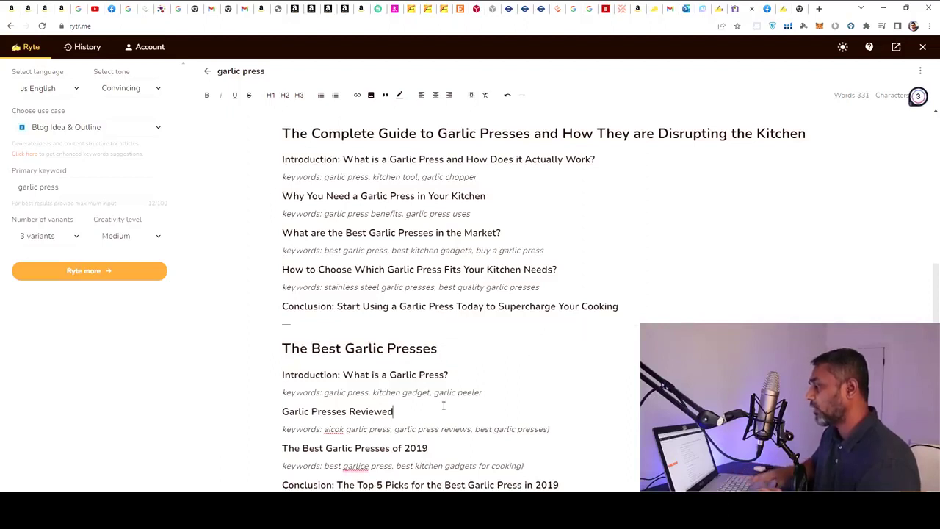
{"action": "key", "text": "Down"}
{"action": "key", "text": "Down"}
{"action": "key", "text": "Down"}
{"action": "key", "text": "Down"}
{"action": "key", "text": "Down"}
{"action": "key", "text": "Down"}
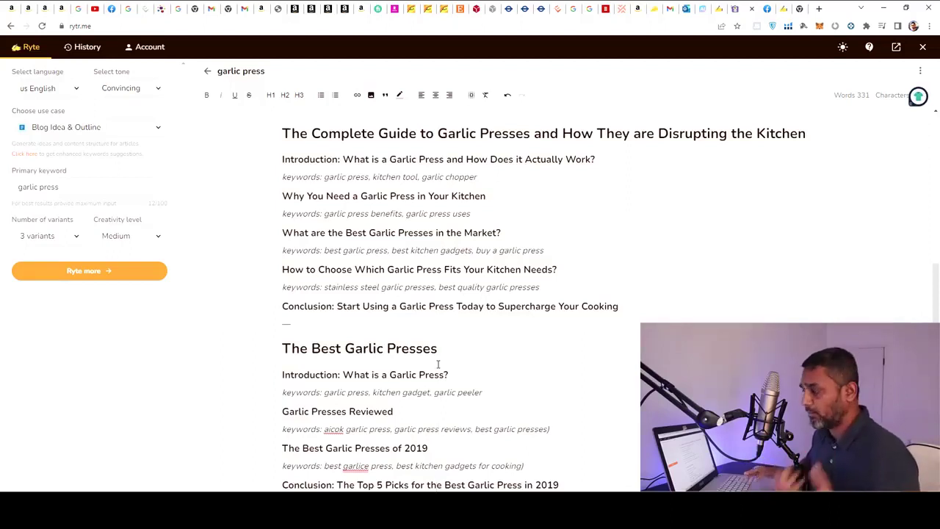
Remove the "Conclusion:" prefix from the second outline's last heading and the "keywords:" label from the keyword line above it
{"action": "left_click", "coordinate": [338, 305]}
{"action": "key", "text": "shift+Home"}
{"action": "key", "text": "BackSpace"}
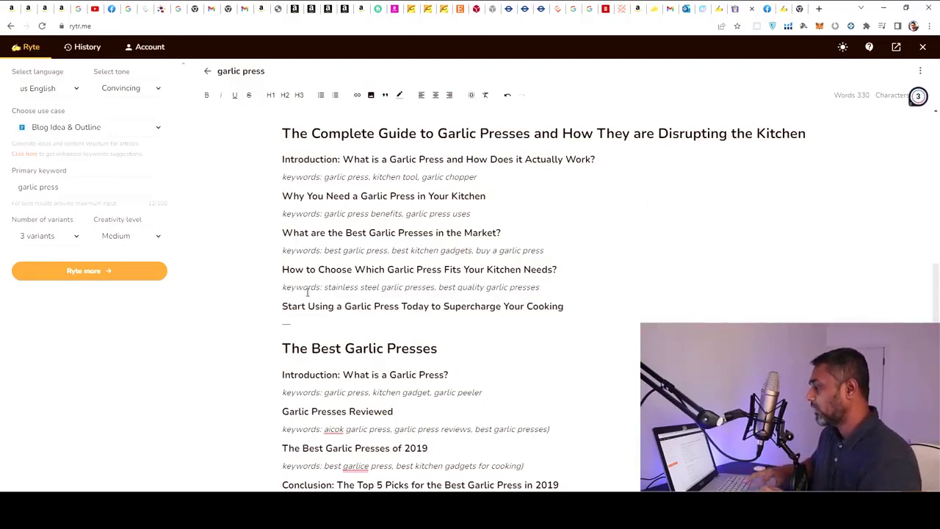
{"action": "left_click_drag", "start_coordinate": [326, 287], "coordinate": [248, 286]}
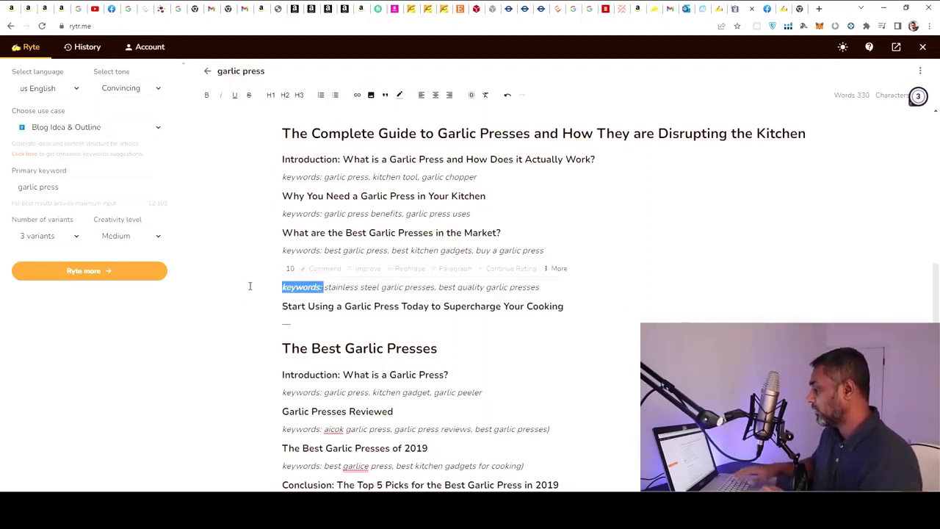
{"action": "key", "text": "BackSpace"}
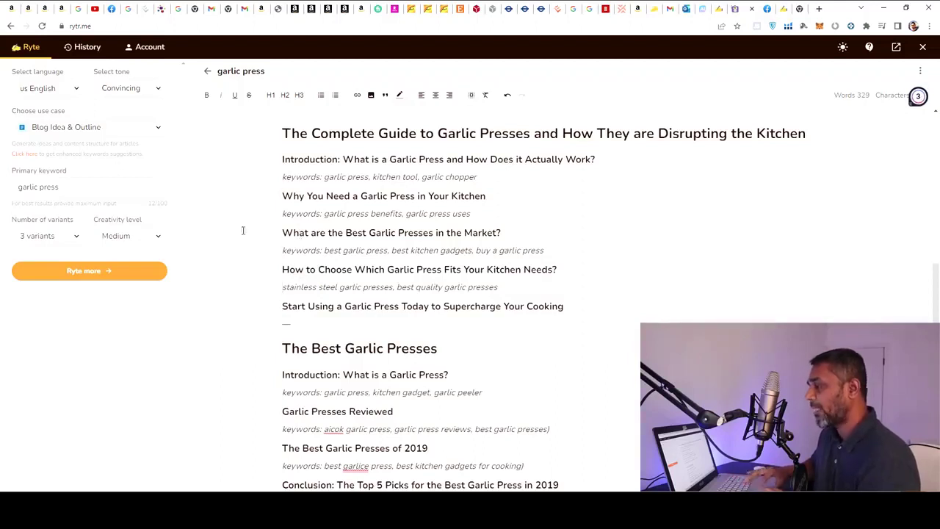
Set the use case to Product Description (bullet points)
{"action": "left_click", "coordinate": [159, 130]}
{"action": "left_click_drag", "start_coordinate": [173, 167], "coordinate": [123, 232]}
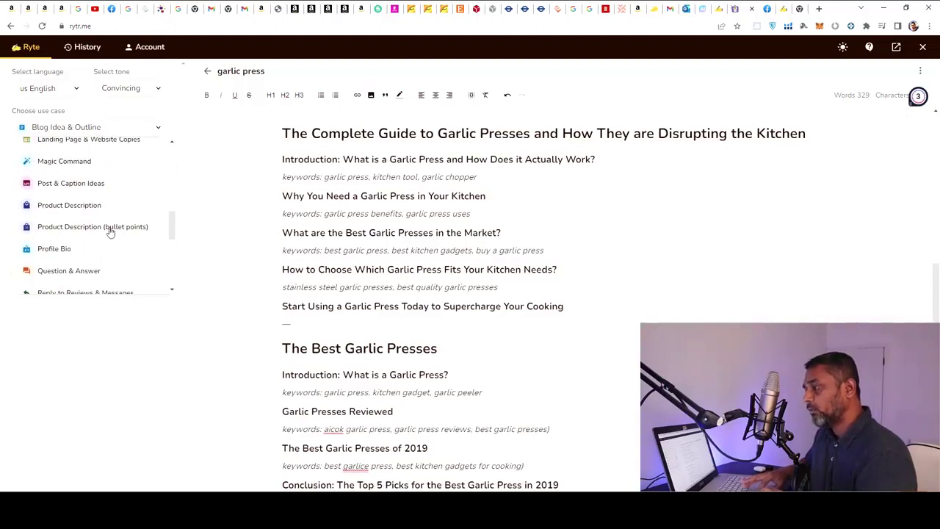
{"action": "left_click", "coordinate": [109, 232]}
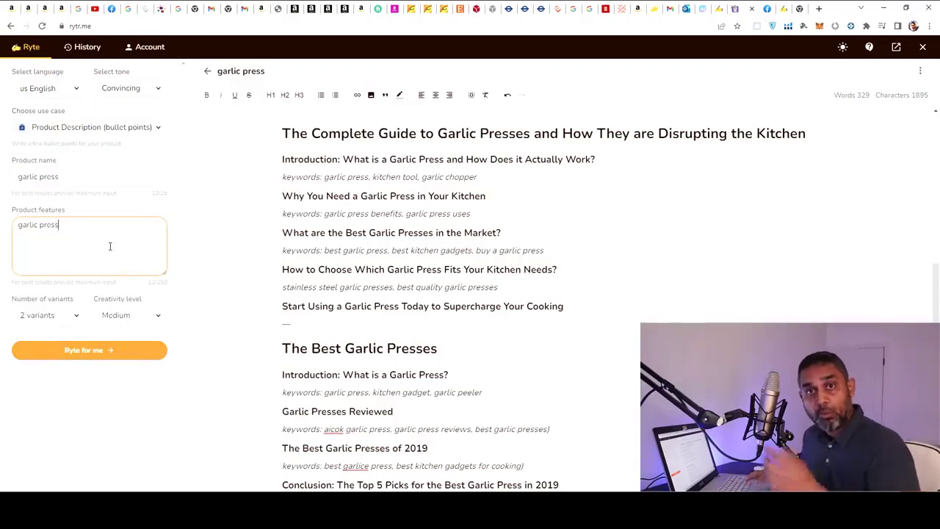
Place the insertion point at the end of the document and set the number of variants to 3
{"action": "left_click", "coordinate": [510, 357]}
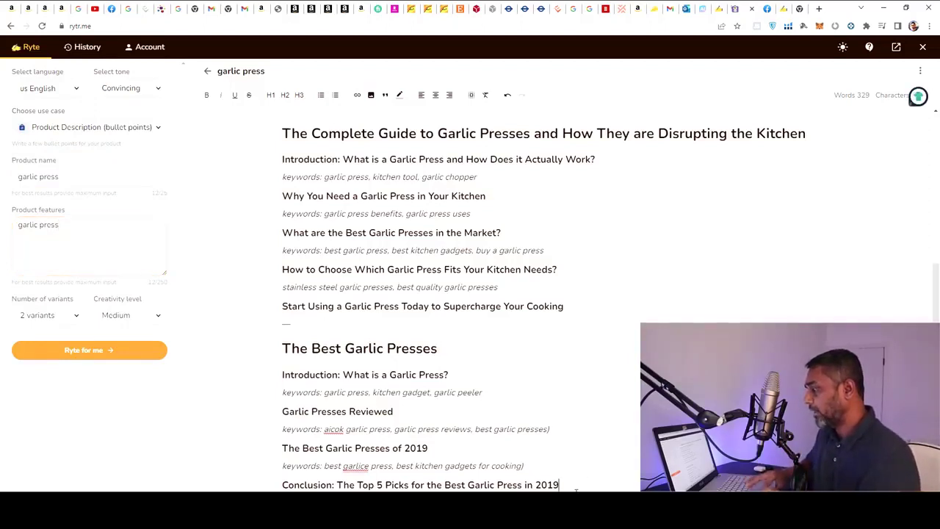
{"action": "scroll", "coordinate": [576, 492], "scroll_direction": "down", "scroll_amount": 1}
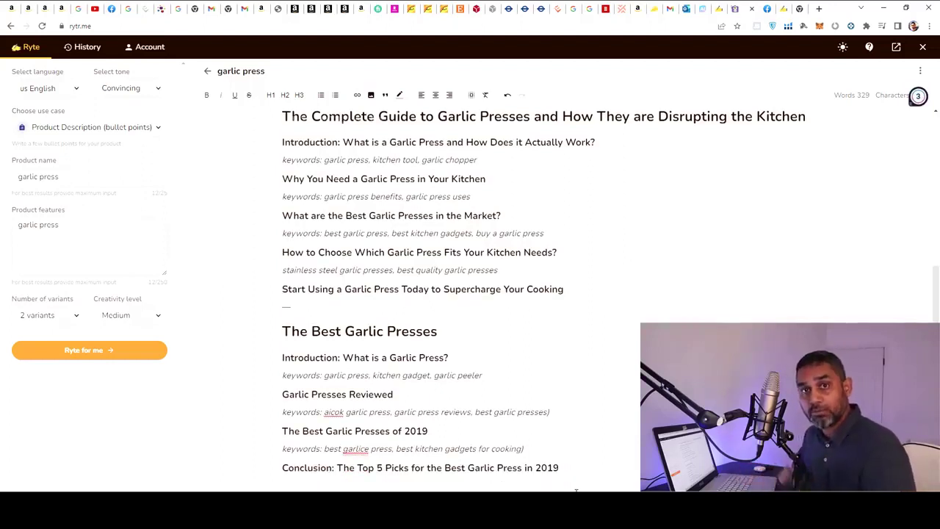
{"action": "left_click", "coordinate": [70, 318]}
{"action": "left_click", "coordinate": [51, 341]}
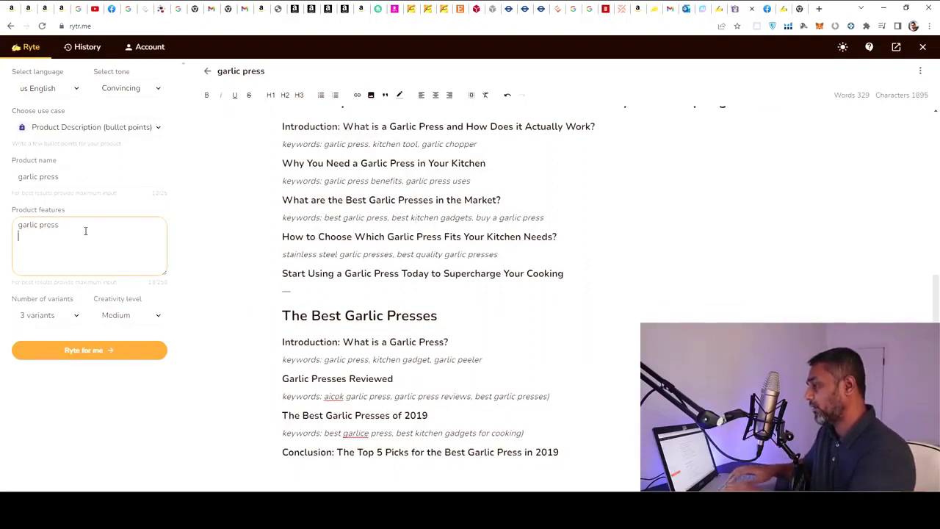
Add "garlic peeler" and "kitchen tools" as separate lines in the product features and generate the bullet-point descriptions
{"action": "type", "text": "garlic peeler"}
{"action": "key", "text": "Return"}
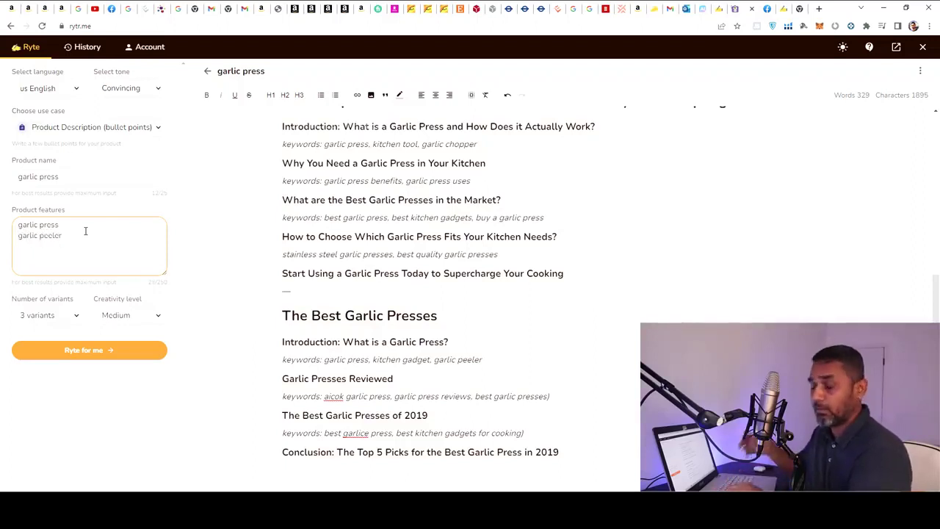
{"action": "type", "text": "kitchen tools"}
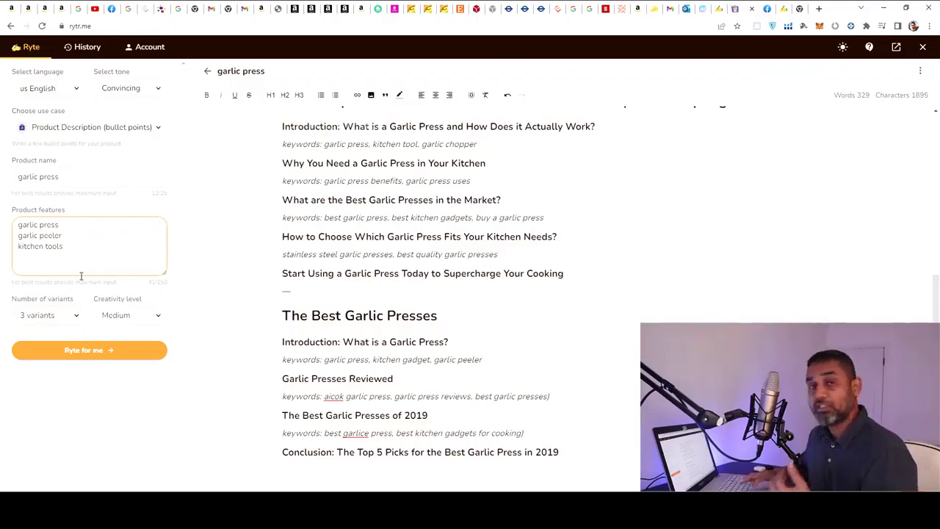
{"action": "left_click", "coordinate": [105, 352]}
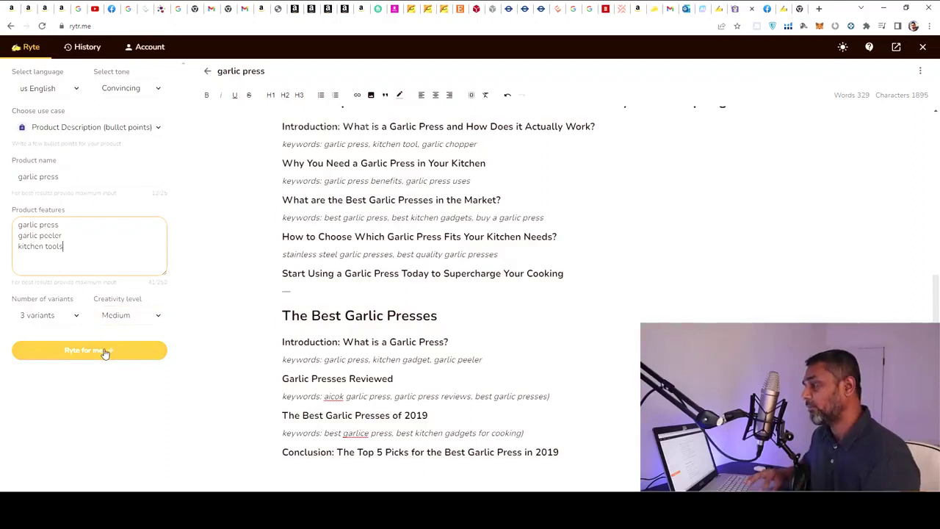
{"action": "left_click", "coordinate": [105, 352]}
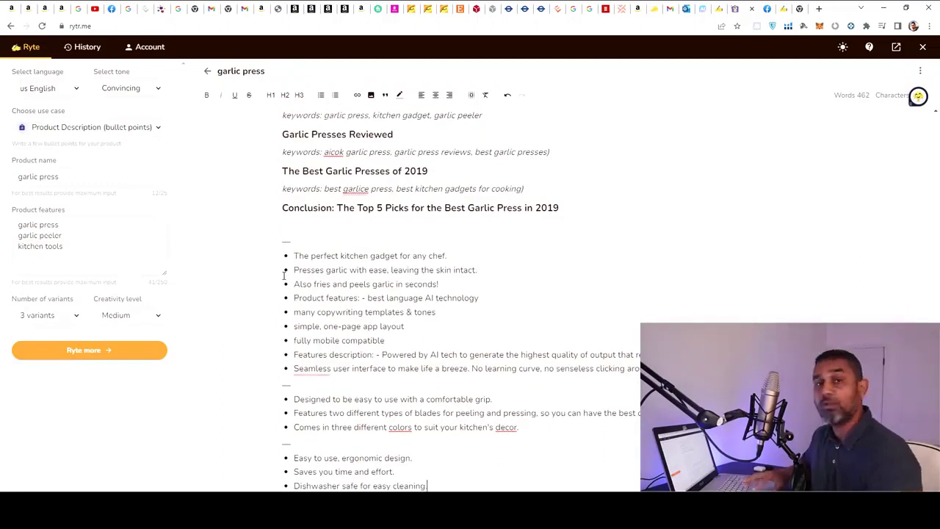
Highlight the opening bullets of the first generated product description to review them
{"action": "left_click", "coordinate": [294, 256]}
{"action": "left_click", "coordinate": [357, 311], "text": "shift"}
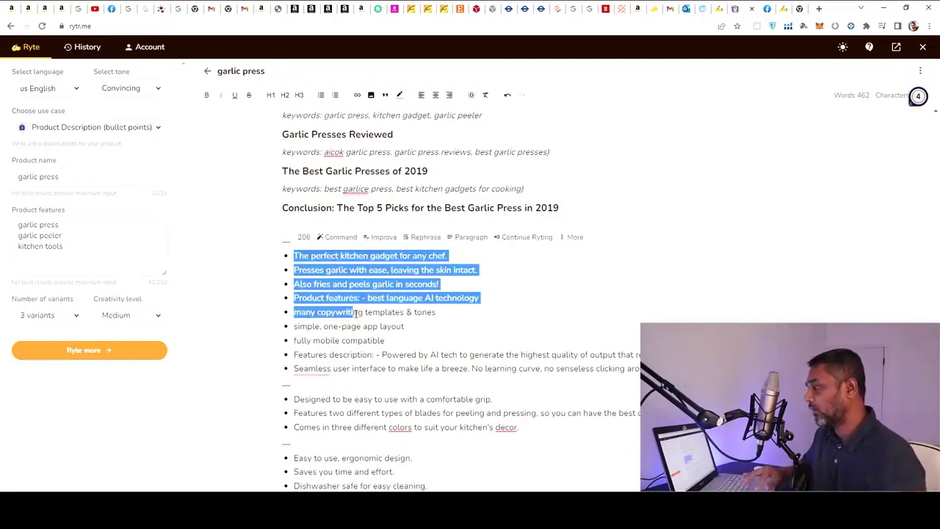
{"action": "left_click", "coordinate": [377, 340]}
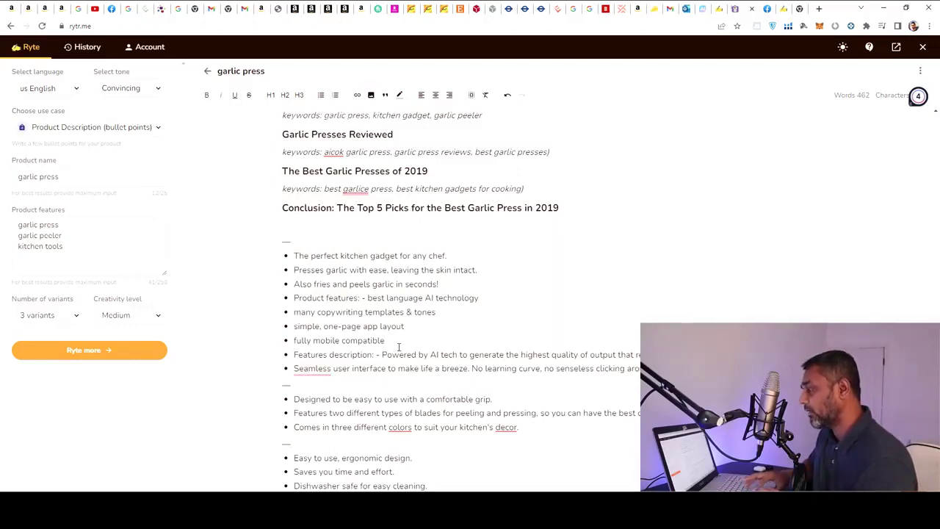
Delete the "fully mobile compatible" bullet and its leftover empty line from the first product description
{"action": "left_click_drag", "start_coordinate": [398, 344], "coordinate": [279, 342]}
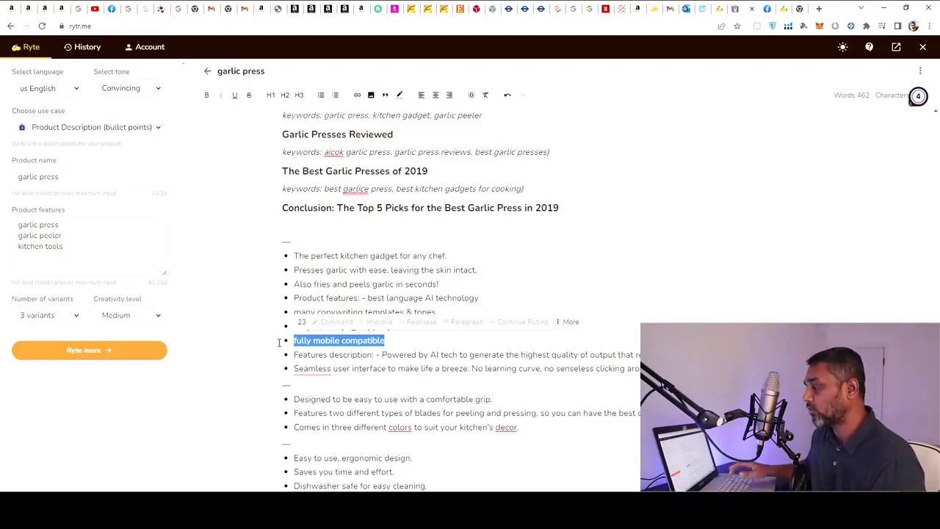
{"action": "key", "text": "BackSpace"}
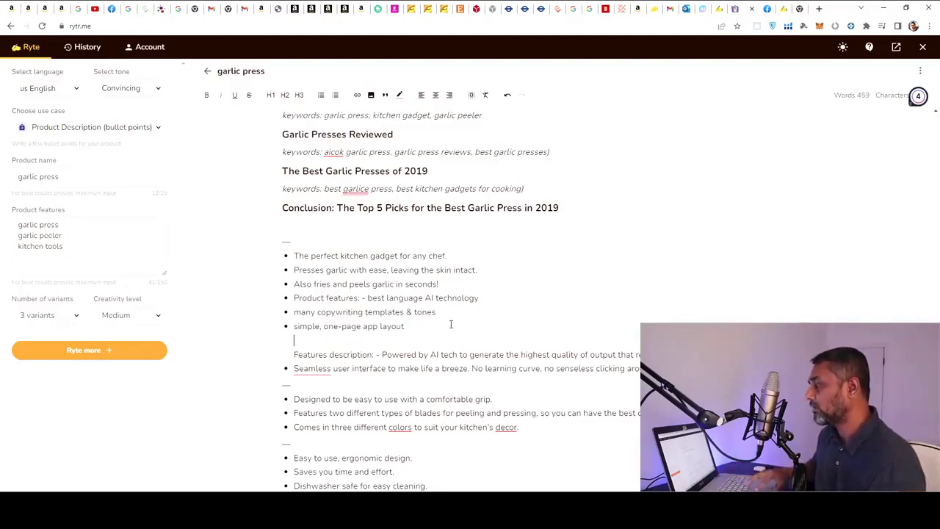
{"action": "key", "text": "BackSpace"}
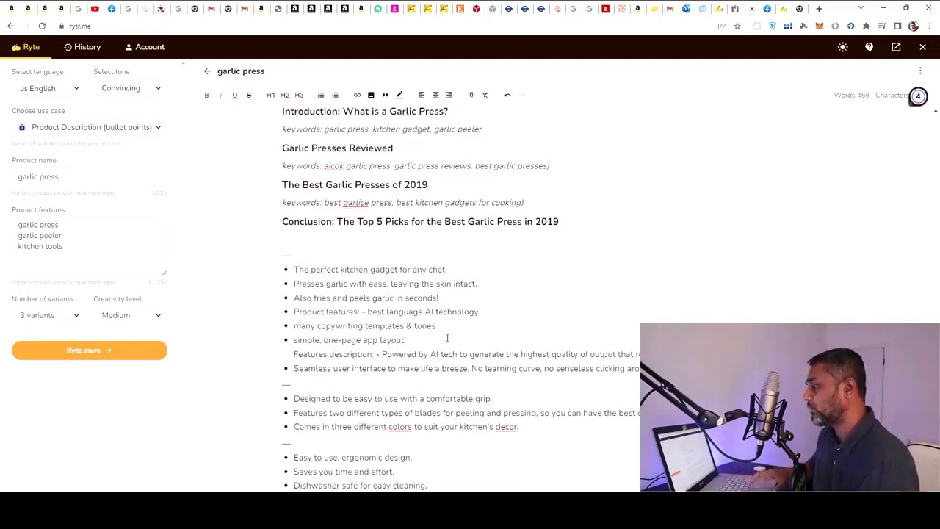
{"action": "left_click", "coordinate": [440, 354]}
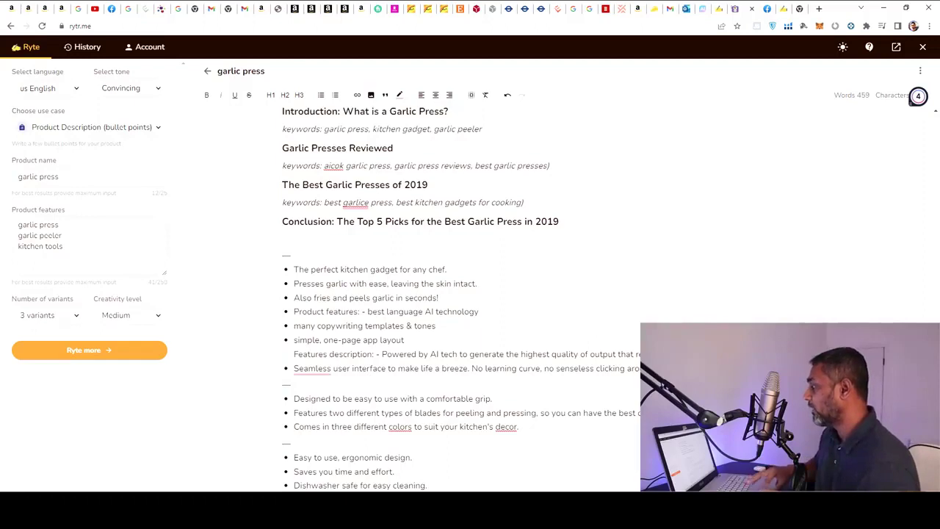
{"action": "scroll", "coordinate": [455, 294], "scroll_direction": "up", "scroll_amount": 4}
{"action": "scroll", "coordinate": [456, 293], "scroll_direction": "down", "scroll_amount": 4}
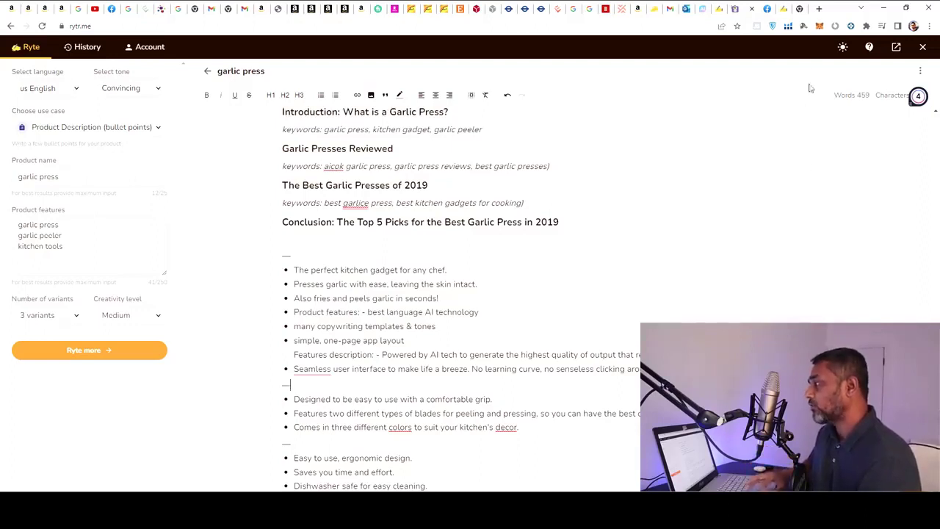
Switch to the Amazon garlic press results, open the Jsdoin listing and copy its title from "Professional" to "Durable", without the brand name
{"action": "left_click", "coordinate": [801, 8]}
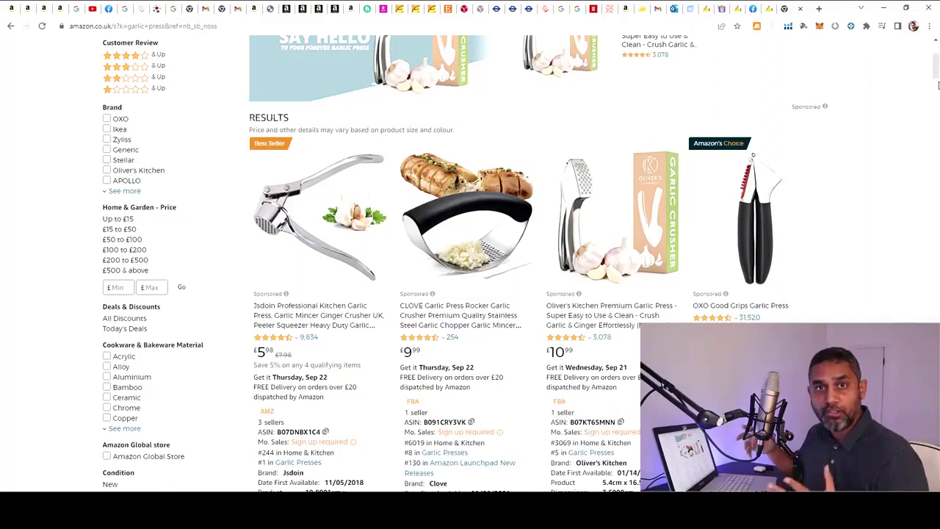
{"action": "scroll", "coordinate": [937, 85], "scroll_direction": "down", "scroll_amount": 4}
{"action": "scroll", "coordinate": [937, 85], "scroll_direction": "down", "scroll_amount": 4}
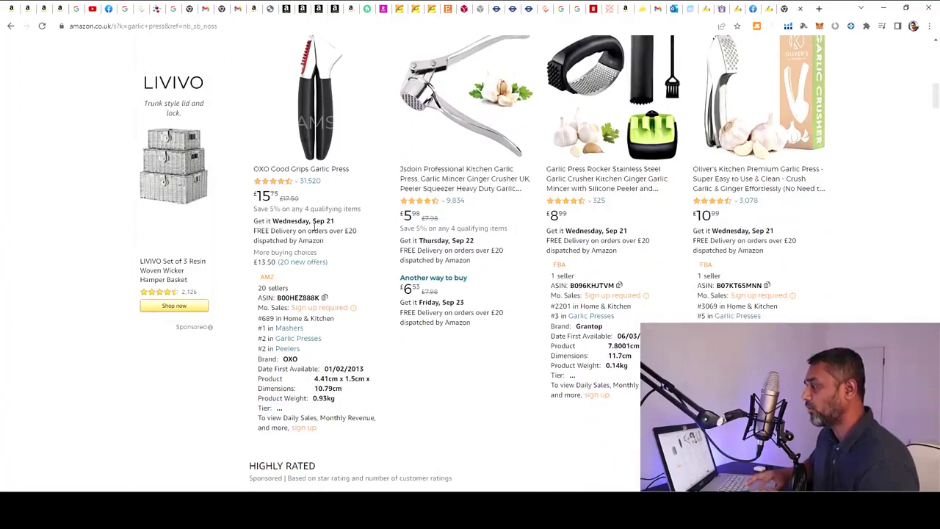
{"action": "left_click", "coordinate": [470, 191]}
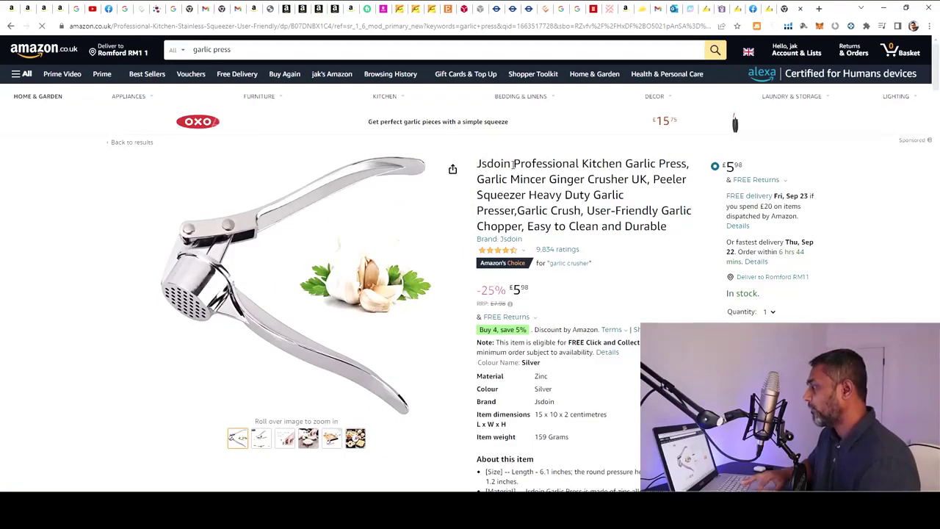
{"action": "left_click_drag", "start_coordinate": [513, 163], "coordinate": [672, 253]}
{"action": "key", "text": "ctrl+c"}
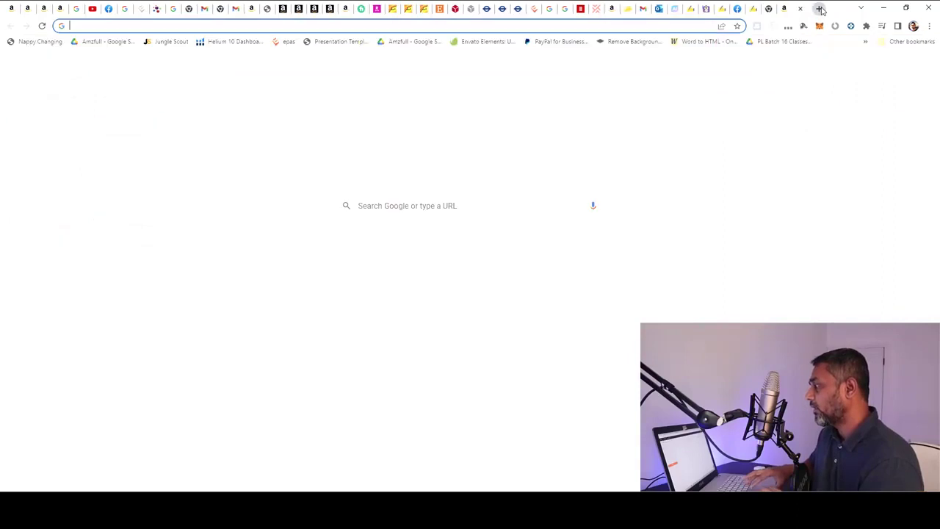
Search Google for "ryter" in a new browser tab, open the Rytr site and enter its writing workspace
{"action": "left_click", "coordinate": [819, 9]}
{"action": "left_click", "coordinate": [434, 214]}
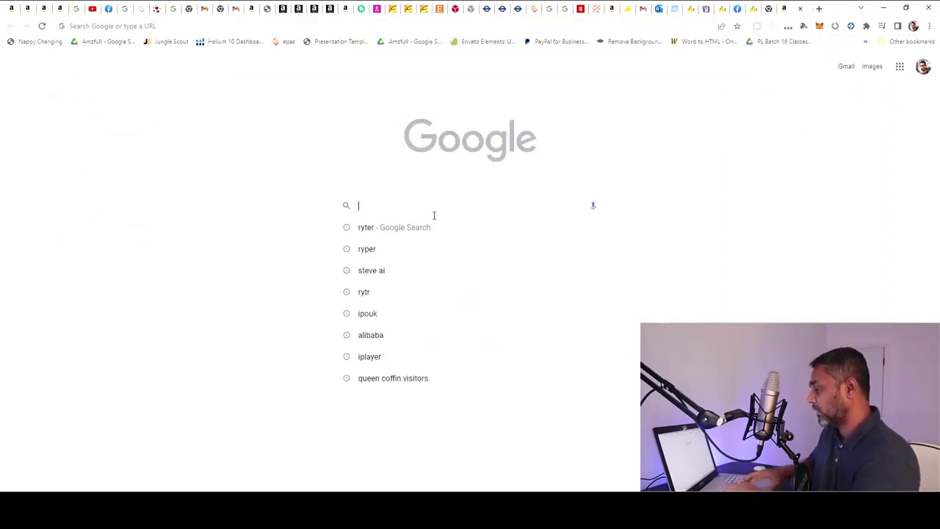
{"action": "type", "text": "ryte"}
{"action": "key", "text": "Return"}
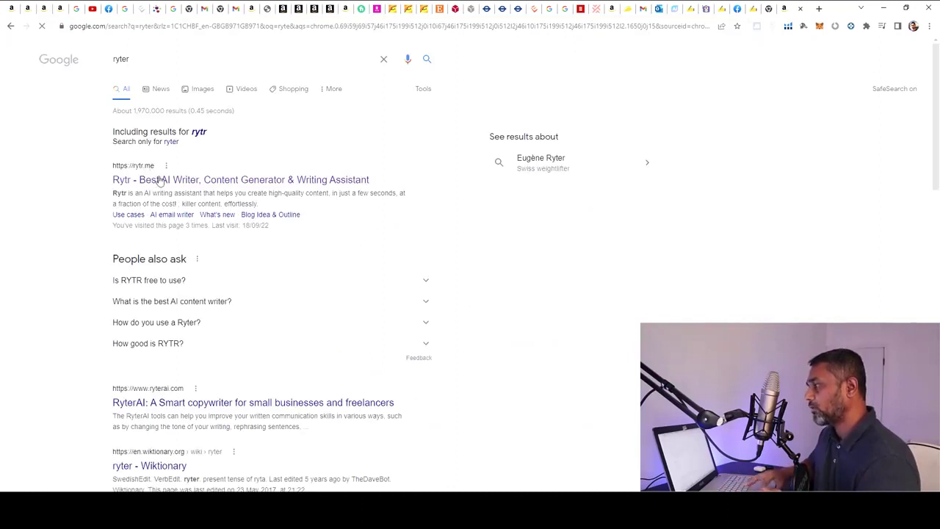
{"action": "left_click", "coordinate": [160, 180]}
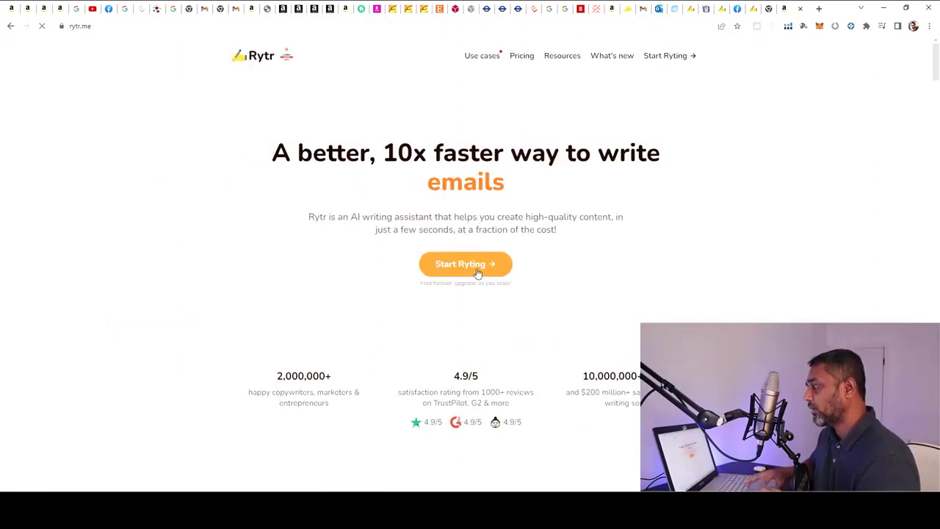
{"action": "left_click", "coordinate": [472, 269]}
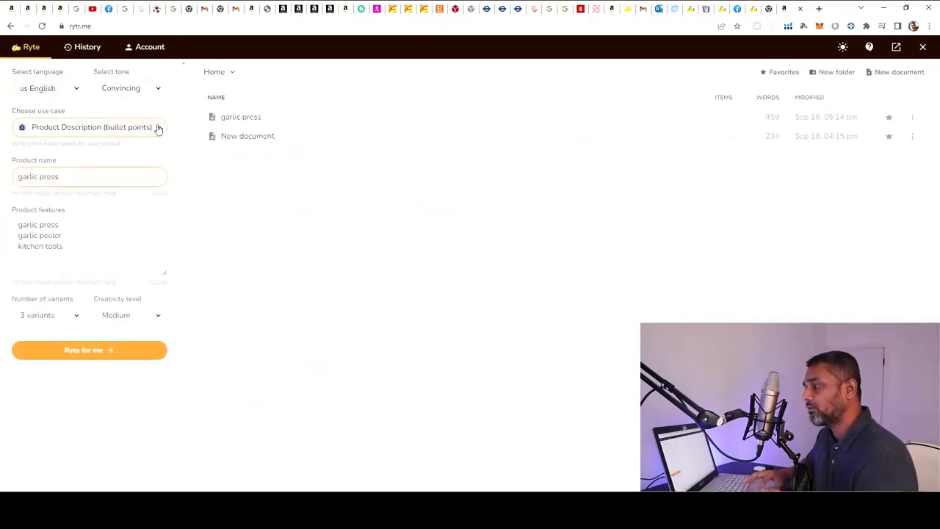
Change the use case to Product Description
{"action": "left_click", "coordinate": [157, 129]}
{"action": "scroll", "coordinate": [172, 161], "scroll_direction": "down", "scroll_amount": 1}
{"action": "scroll", "coordinate": [172, 160], "scroll_direction": "up", "scroll_amount": 1}
{"action": "left_click_drag", "start_coordinate": [172, 158], "coordinate": [173, 231]}
{"action": "left_click", "coordinate": [76, 175]}
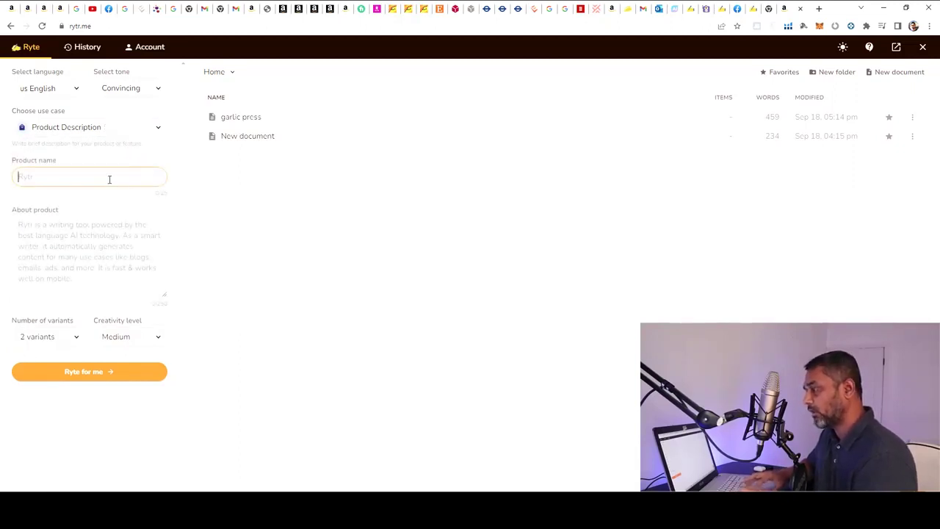
Enter "garlic press" as the product name
{"action": "type", "text": "gar"}
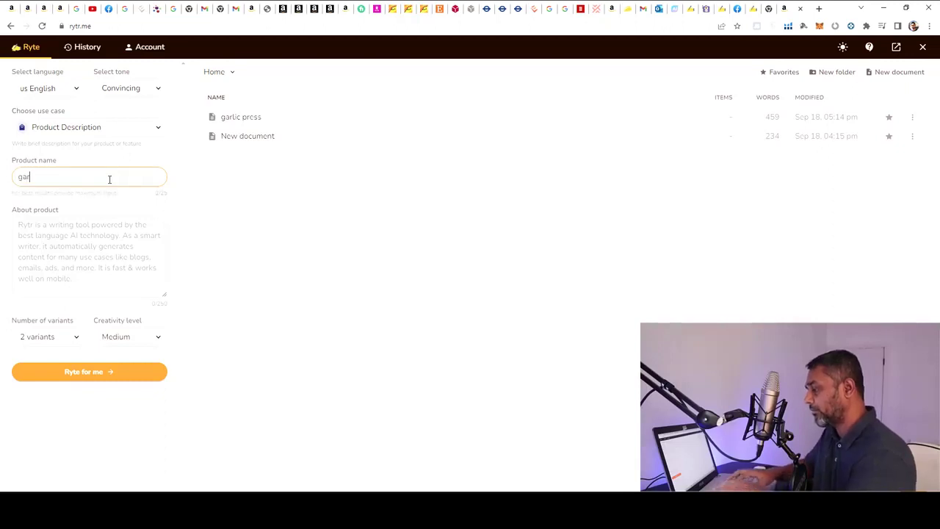
{"action": "type", "text": "lic gresss"}
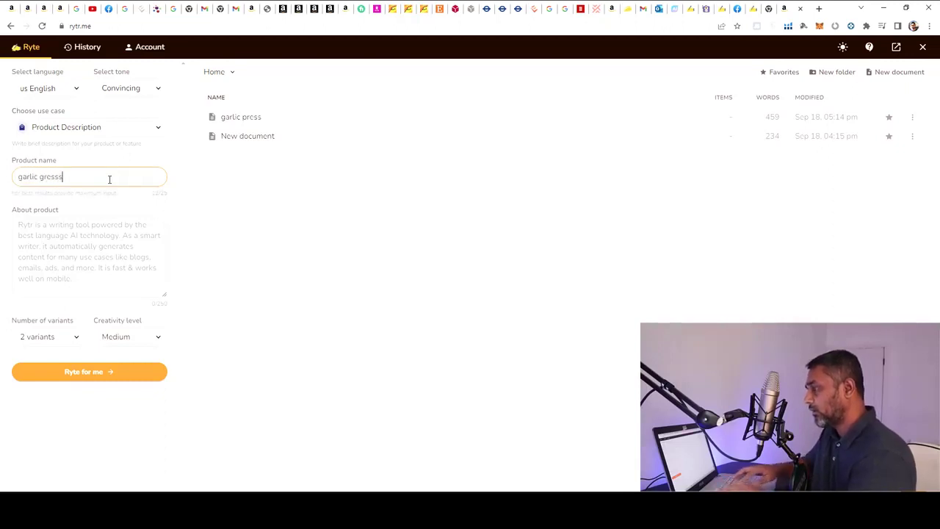
{"action": "key", "text": "BackSpace"}
{"action": "left_click", "coordinate": [95, 242]}
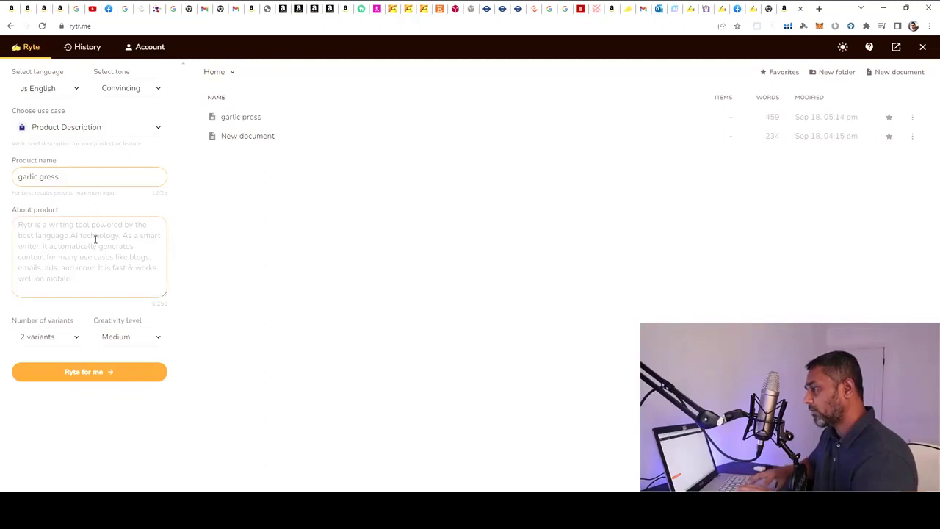
{"action": "left_click", "coordinate": [49, 176]}
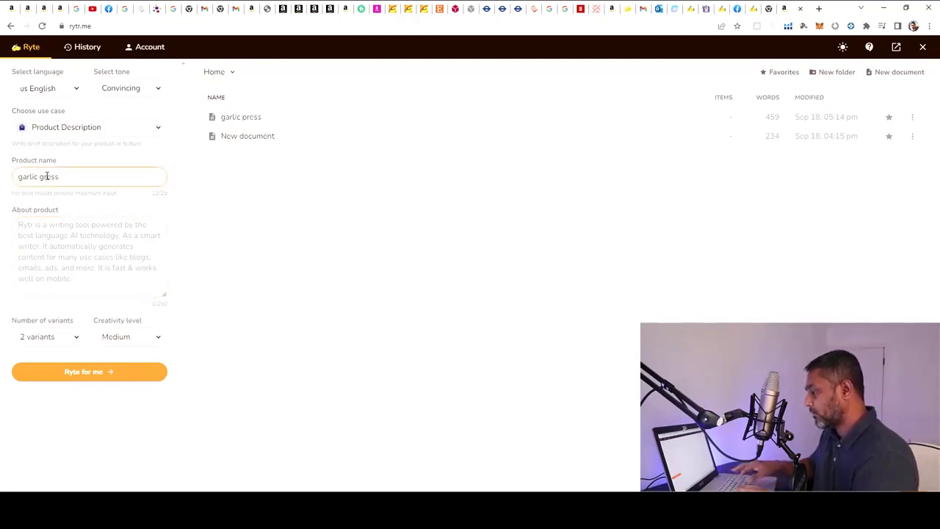
{"action": "key", "text": "BackSpace"}
{"action": "type", "text": "p"}
Paste the copied Amazon title as the product information and generate the product descriptions with 2 variants
{"action": "left_click", "coordinate": [81, 245]}
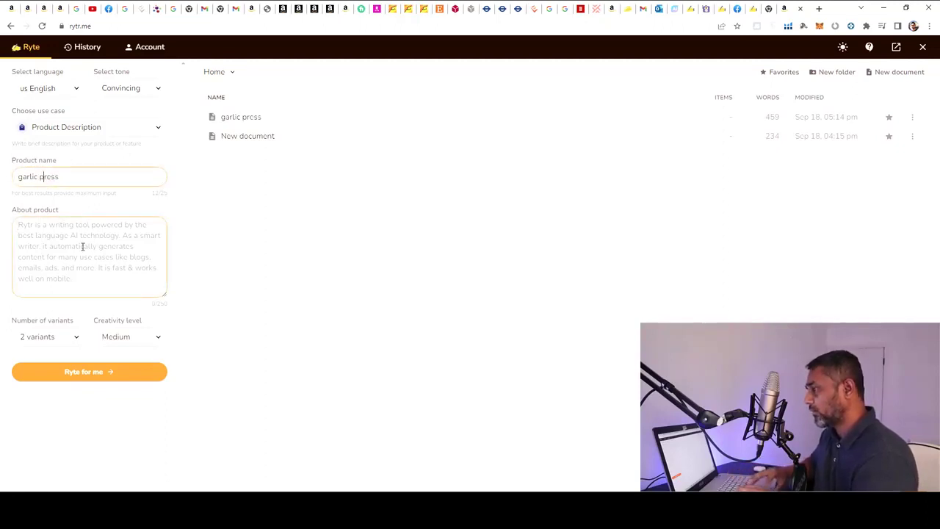
{"action": "key", "text": "ctrl+v"}
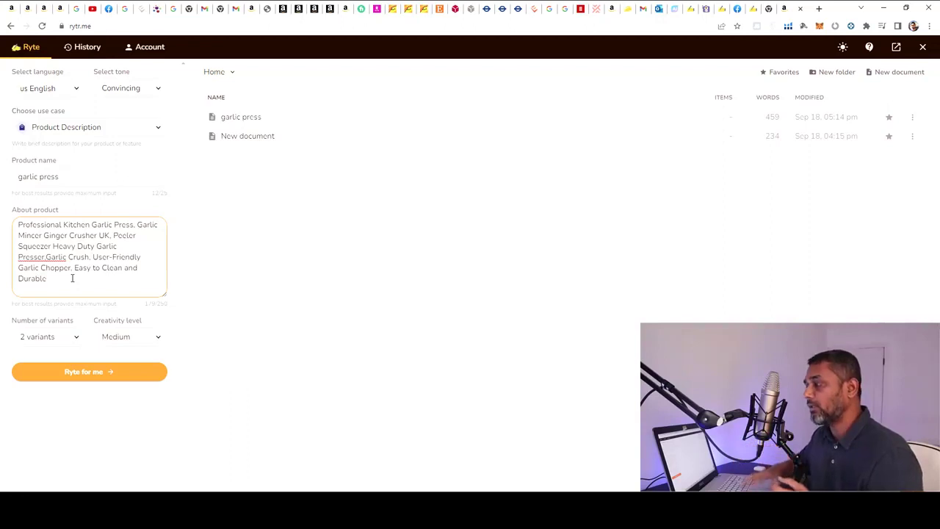
{"action": "left_click", "coordinate": [95, 373]}
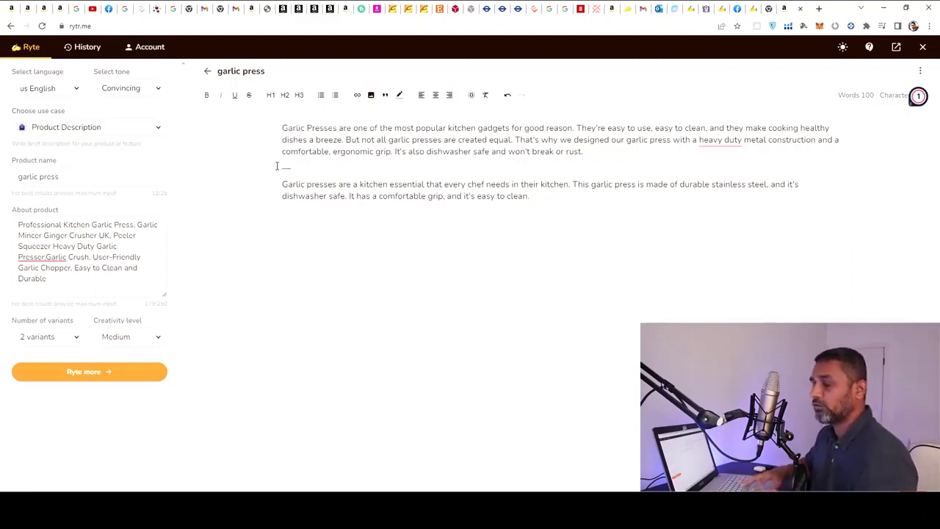
Accept the suggested correction of "heavy duty" to "heavy-duty" in the first generated description
{"action": "left_click", "coordinate": [463, 207]}
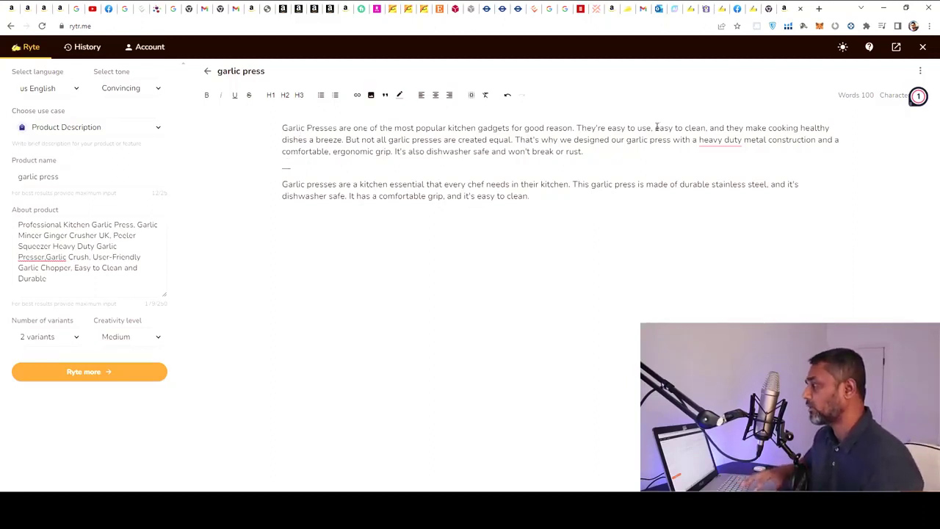
{"action": "mouse_move", "coordinate": [706, 144]}
{"action": "left_click", "coordinate": [716, 171]}
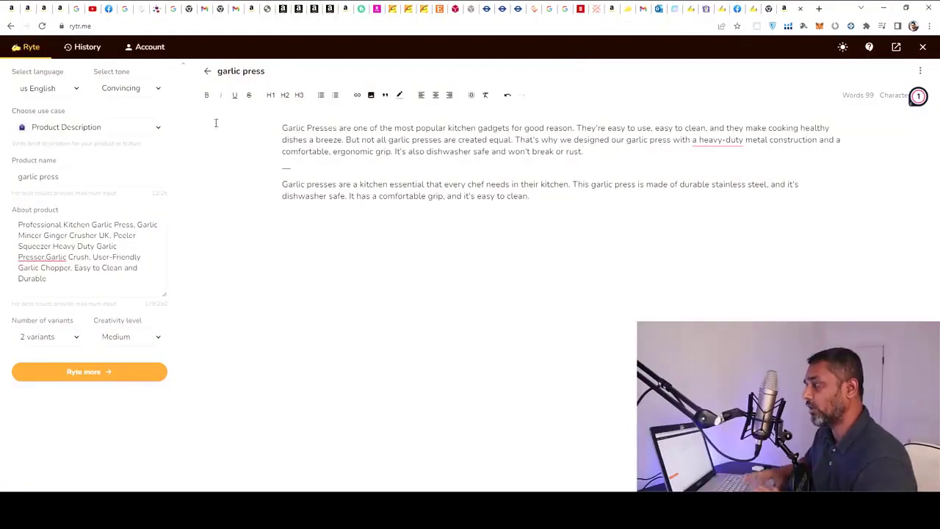
Look through the available use cases and choose Keywords Generator
{"action": "left_click", "coordinate": [160, 128]}
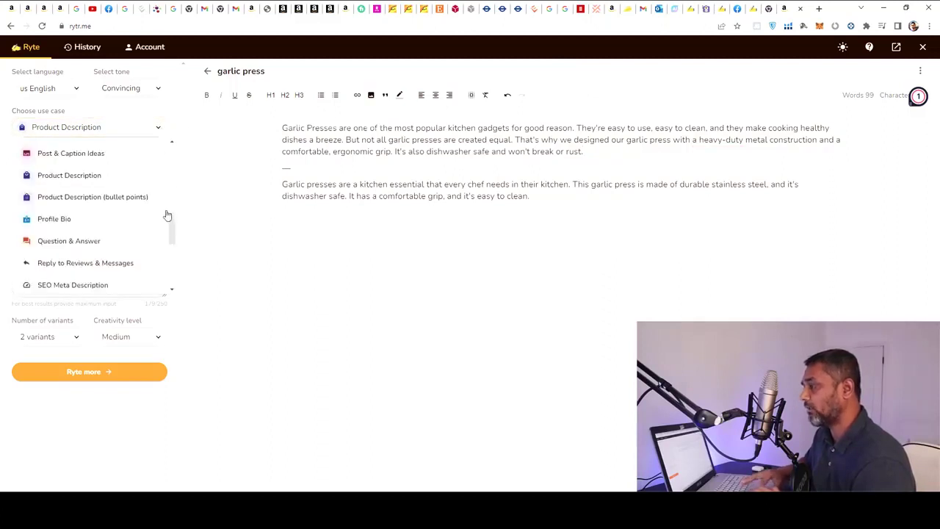
{"action": "left_click_drag", "start_coordinate": [170, 233], "coordinate": [173, 252]}
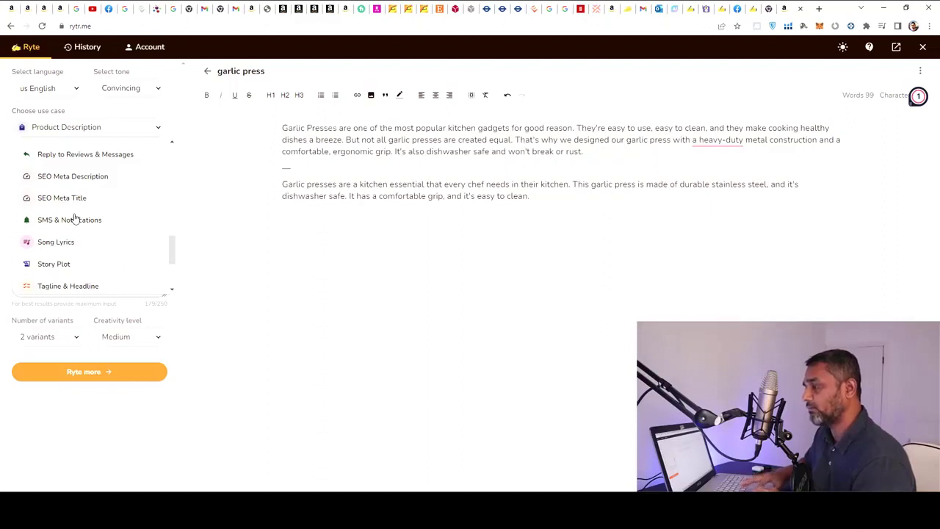
{"action": "left_click_drag", "start_coordinate": [172, 246], "coordinate": [168, 205]}
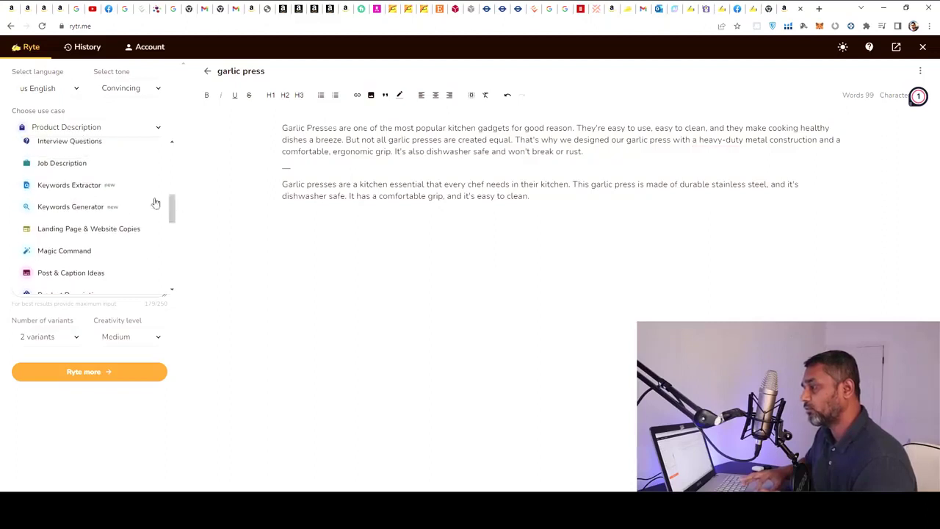
{"action": "left_click", "coordinate": [88, 208]}
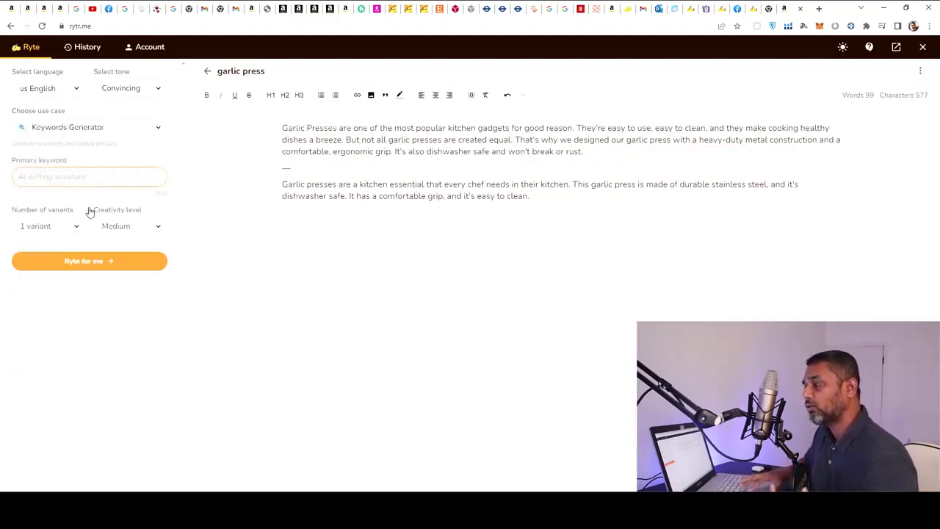
Enter "garlic press" as the primary keyword, set the number of variants to 3 and generate the keywords
{"action": "type", "text": "gar"}
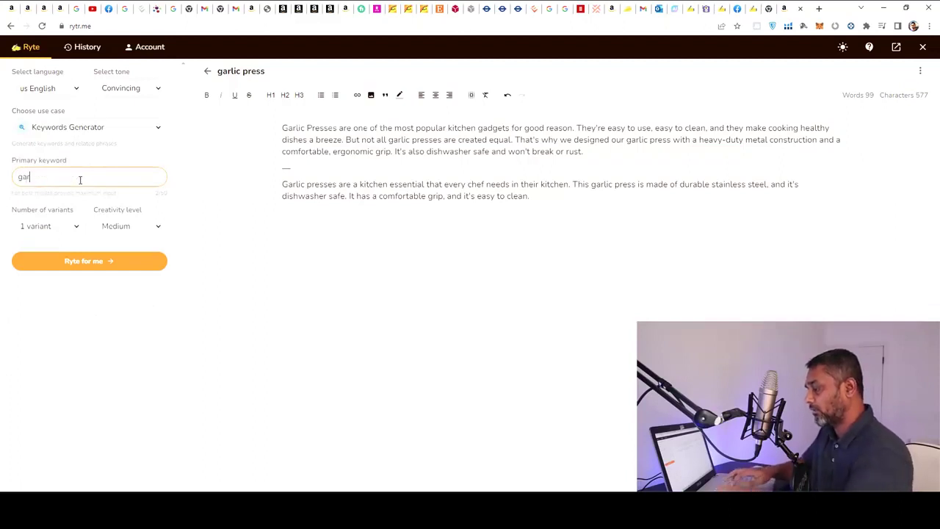
{"action": "type", "text": "lic press"}
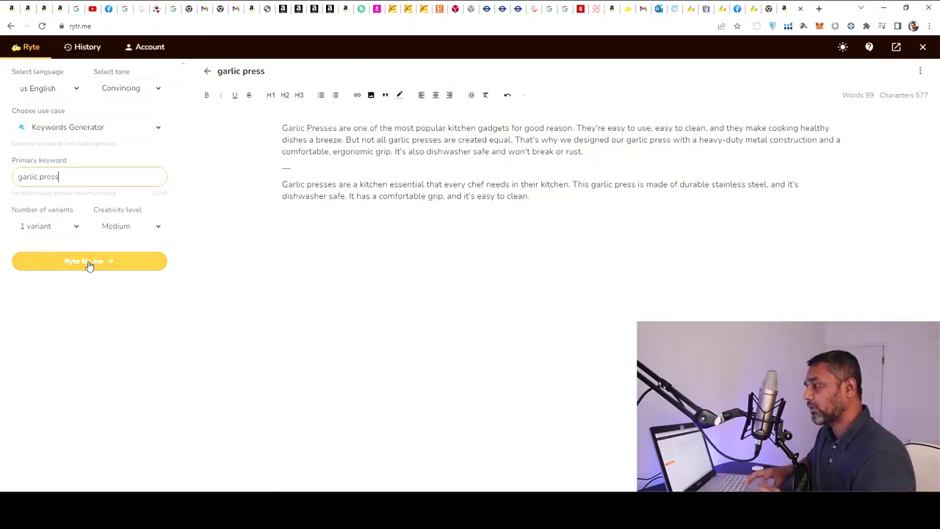
{"action": "left_click", "coordinate": [76, 226]}
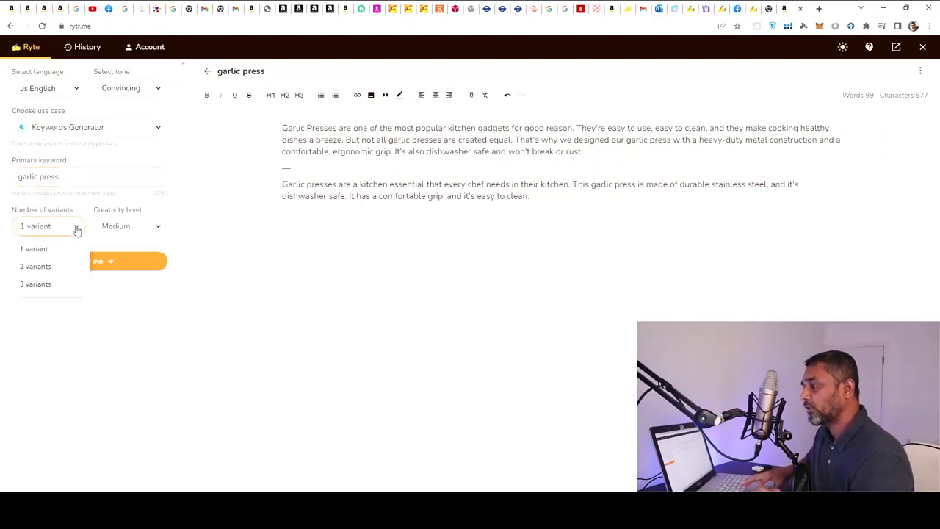
{"action": "left_click", "coordinate": [36, 284]}
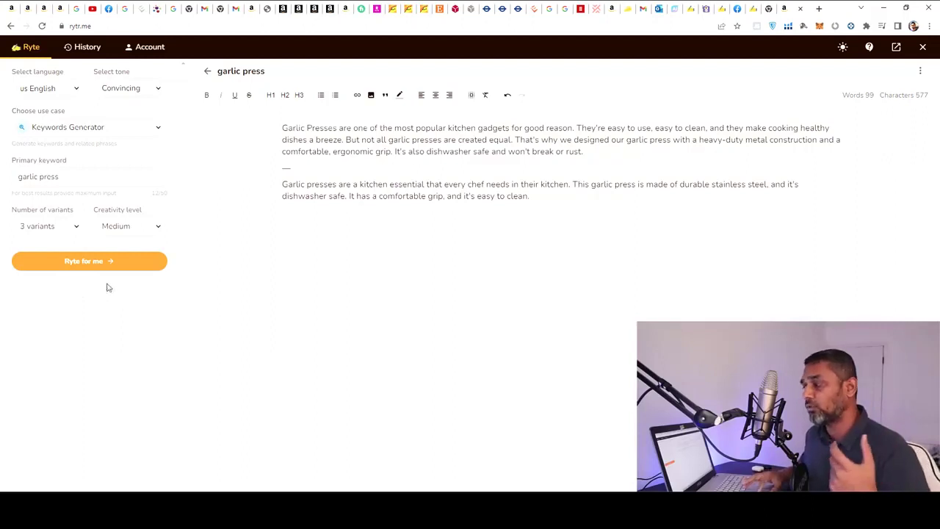
{"action": "left_click", "coordinate": [93, 265]}
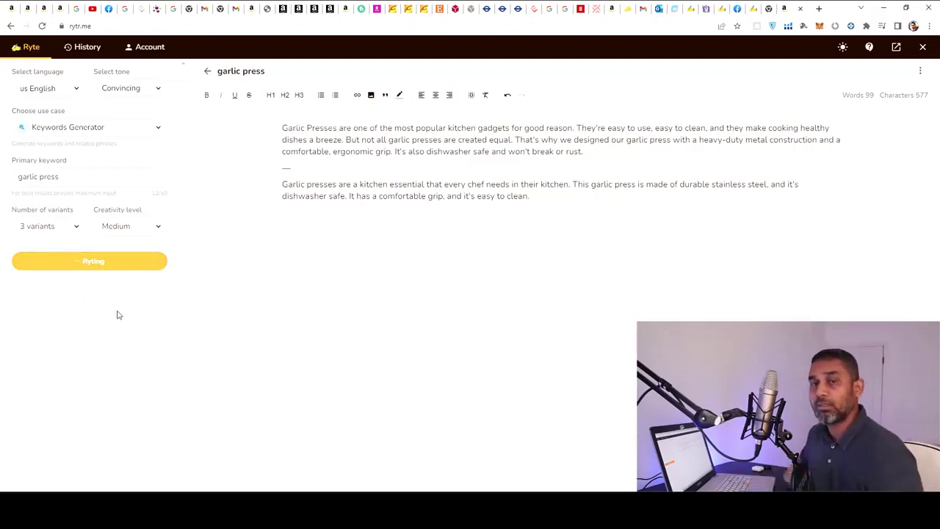